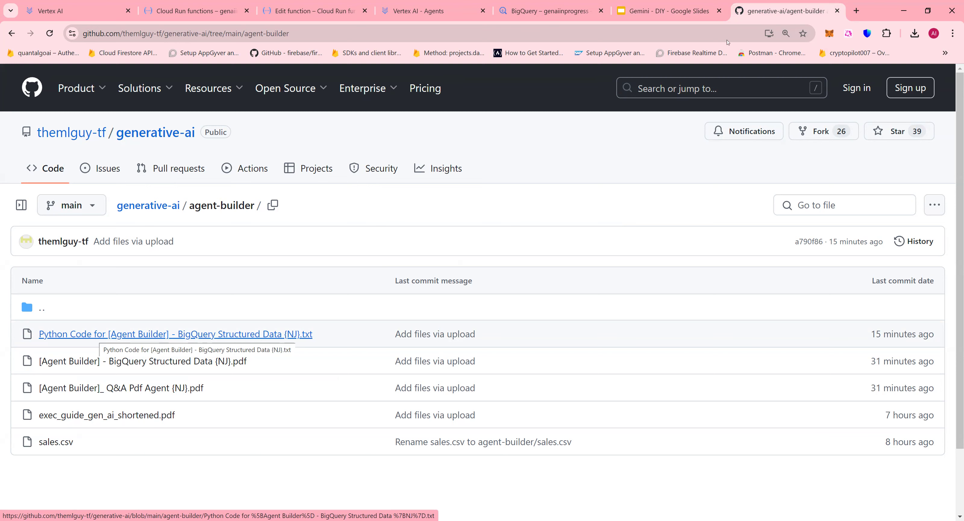
# Step: View the Agent Builder structured data slide and return to the agent-builder folder on GitHub
pyautogui.click(673, 10)
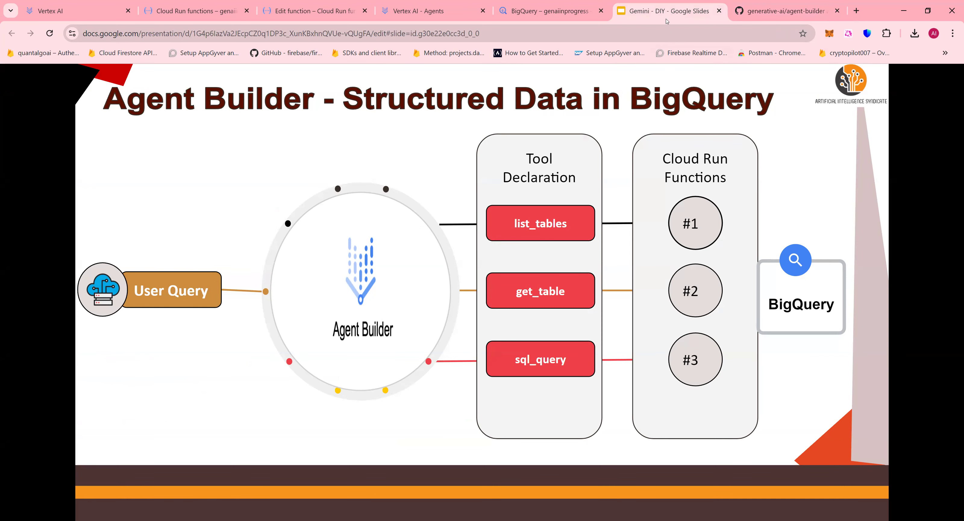
pyautogui.click(753, 19)
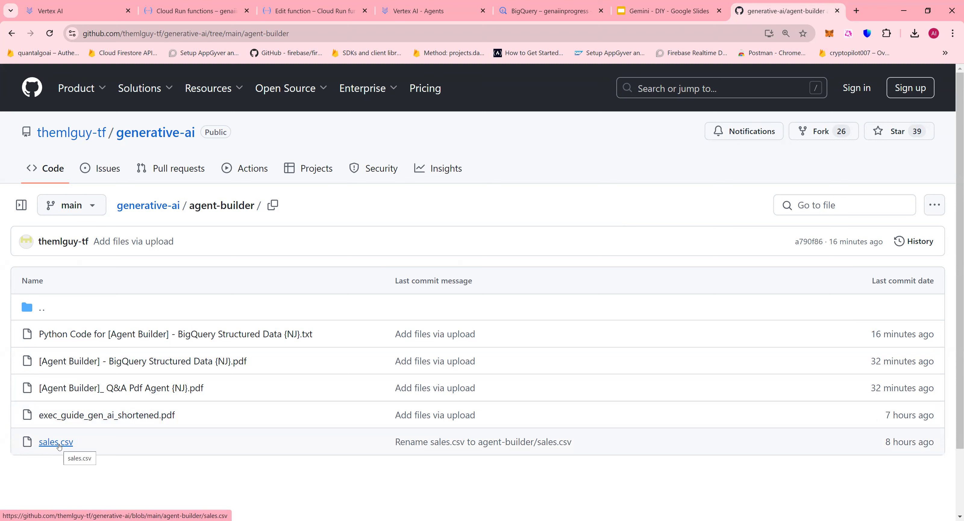
pyautogui.moveTo(525, 15)
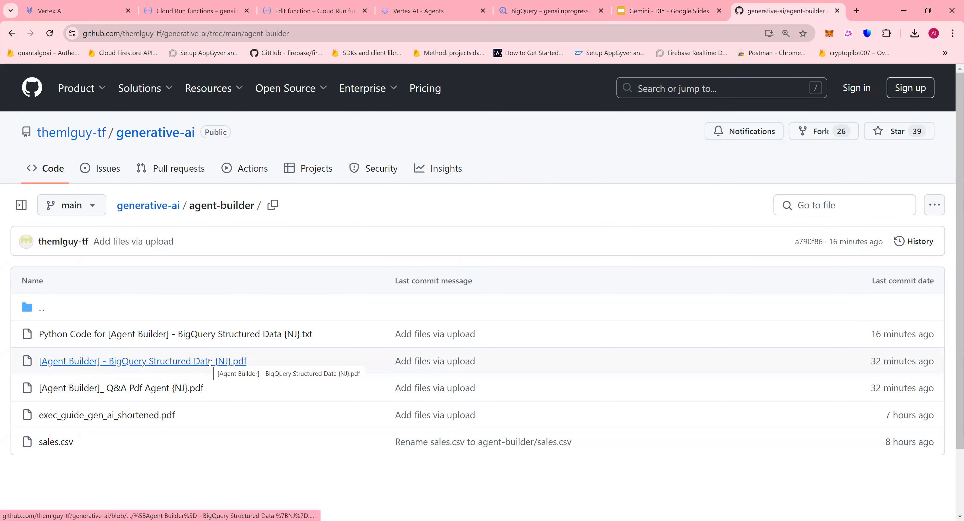
# Step: Open the [Agent Builder] - BigQuery Structured Data {NJ}.pdf guide and read Task 2 on creating a table in BigQuery
pyautogui.click(210, 361)
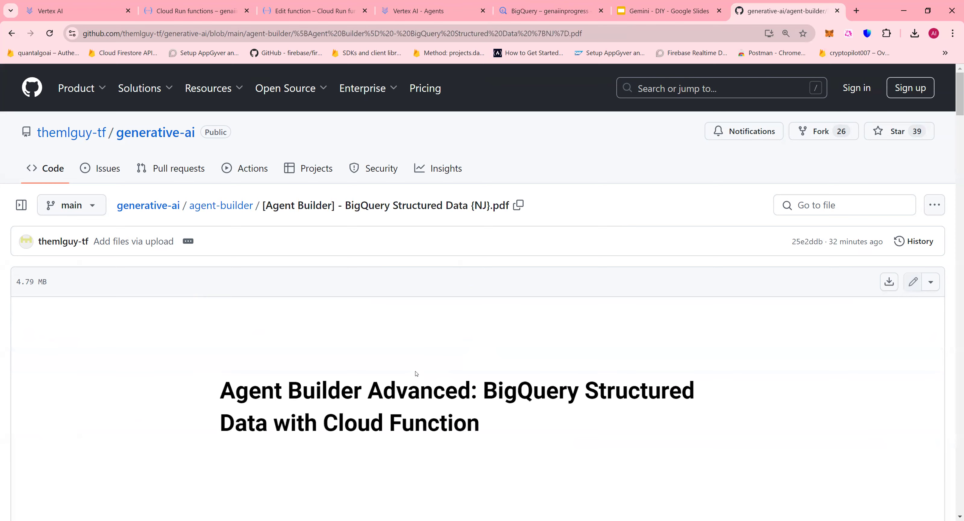
pyautogui.scroll(-8, 421, 369)
pyautogui.scroll(-15, 416, 373)
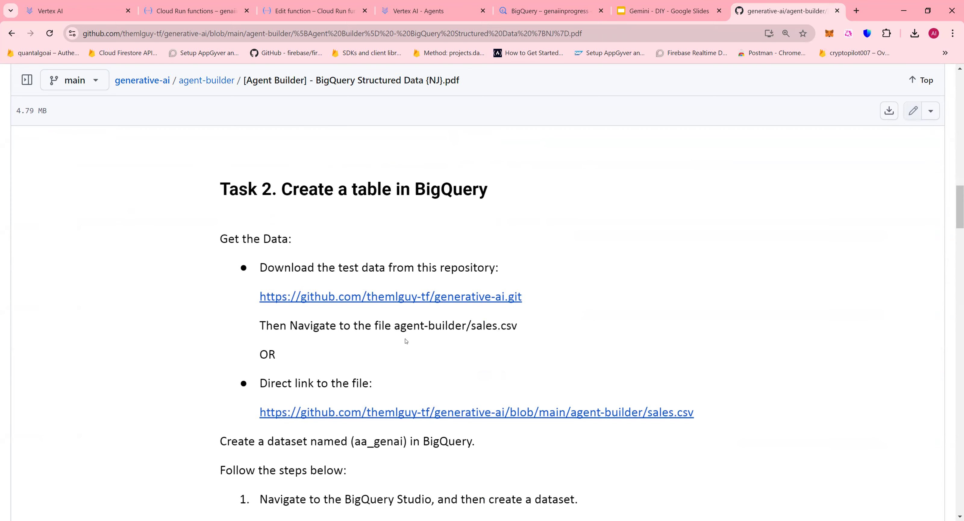
pyautogui.scroll(-8, 406, 341)
pyautogui.scroll(8, 404, 344)
pyautogui.scroll(3, 404, 348)
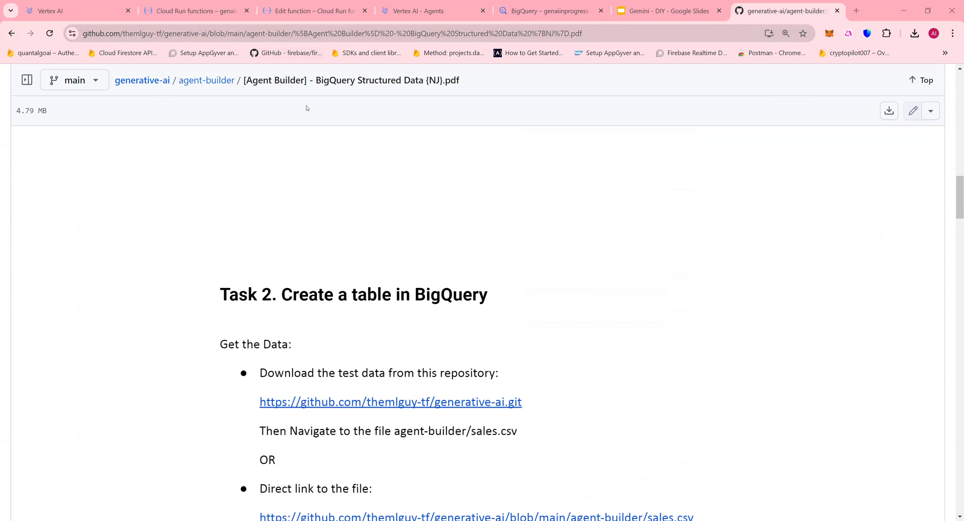
# Step: Preview sales.csv in the agent-builder folder and return to the folder listing
pyautogui.click(216, 87)
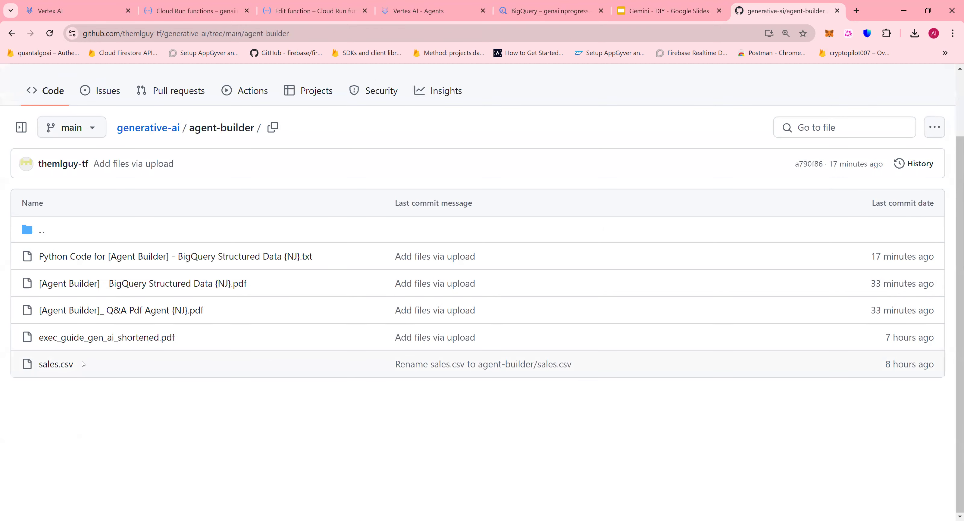
pyautogui.click(59, 368)
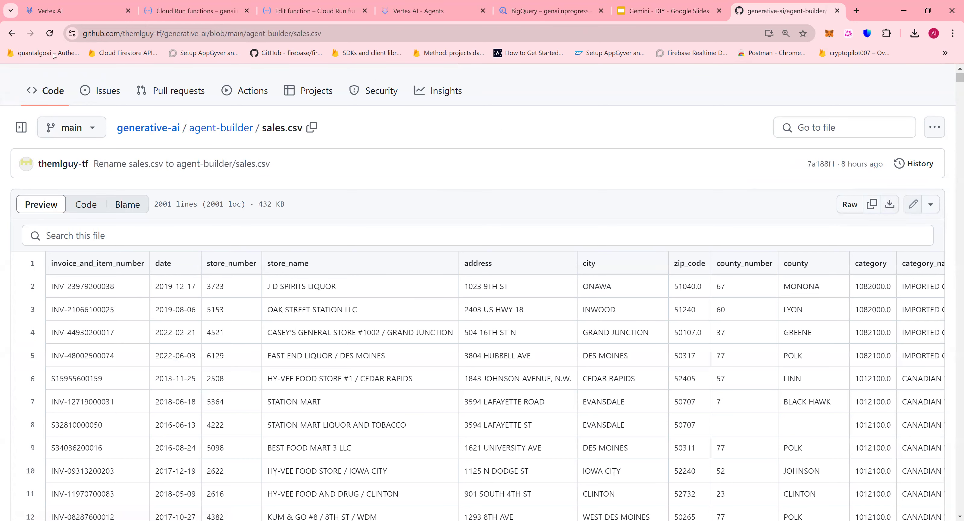
pyautogui.click(14, 37)
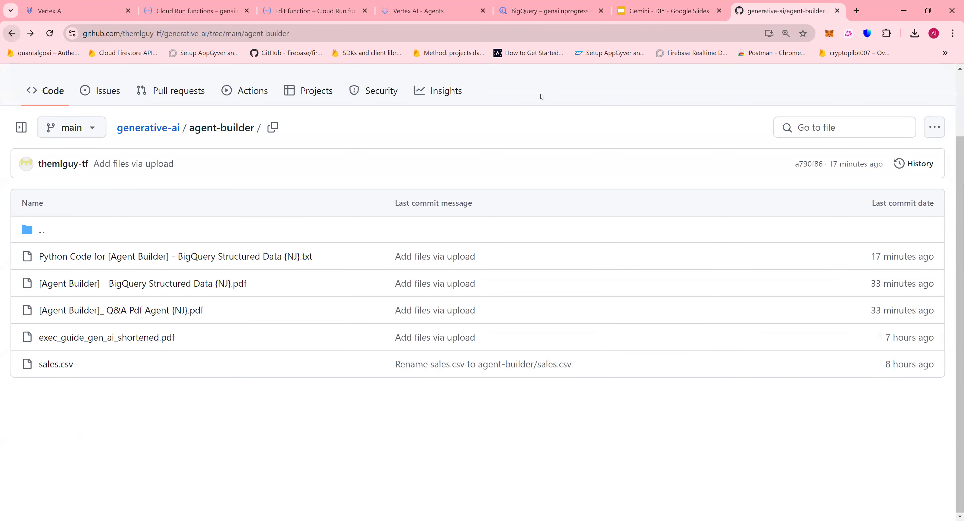
# Step: Switch to BigQuery and collapse the genaiinprogress project in the Explorer
pyautogui.click(546, 11)
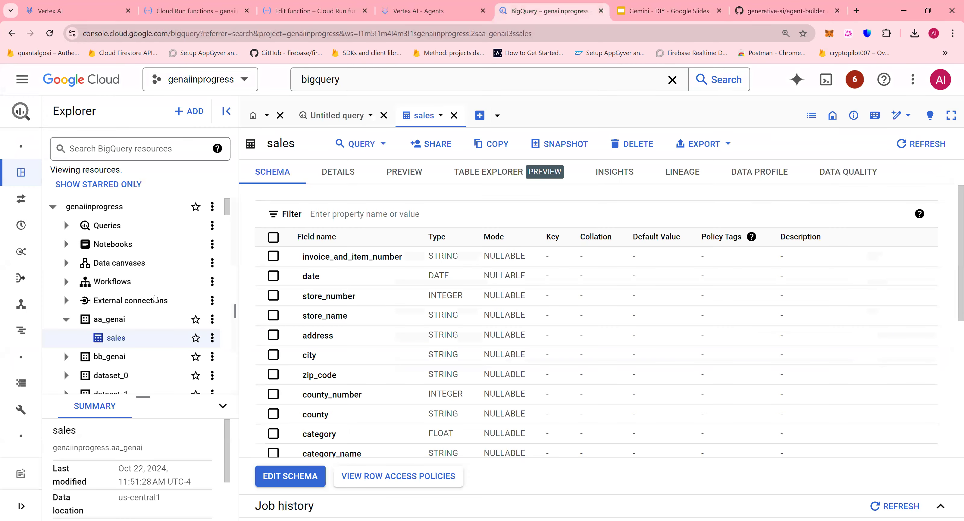
pyautogui.click(53, 207)
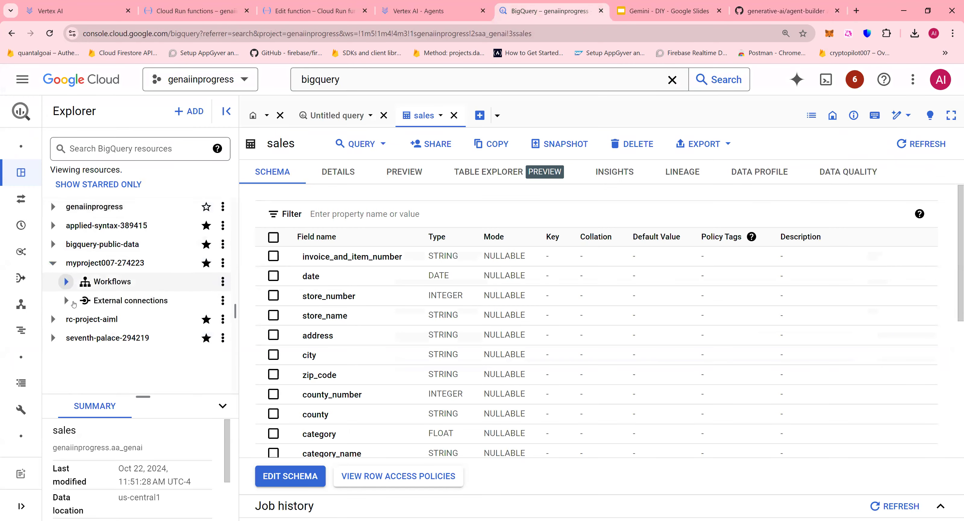
# Step: Try to create a dataset named aa_genai in project myproject007-274223 with the region us-central1 (Iowa)
pyautogui.click(222, 266)
pyautogui.click(233, 285)
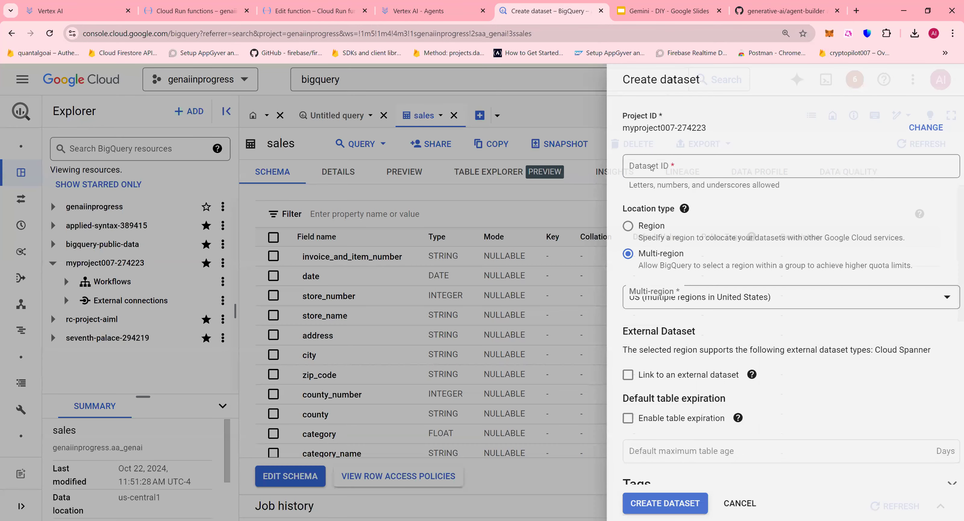
pyautogui.write('aa')
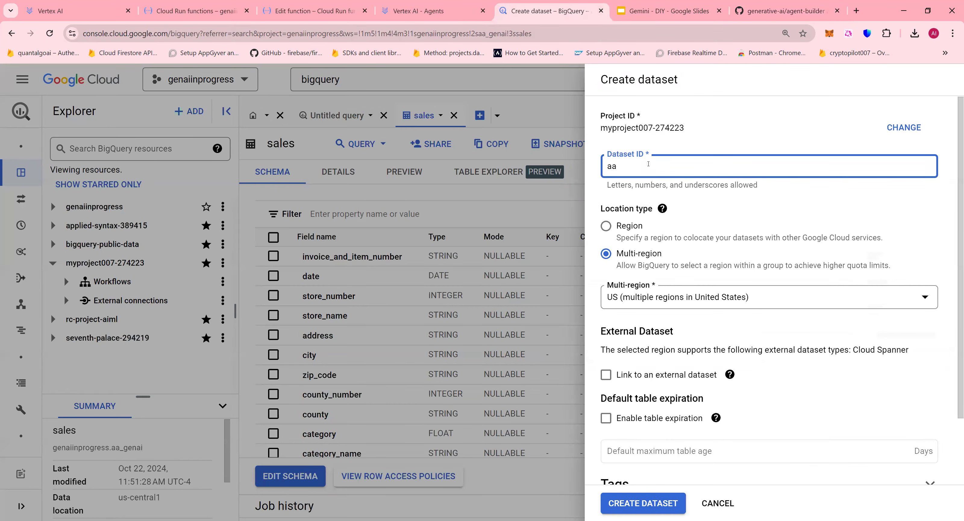
pyautogui.write('-_genai')
pyautogui.click(617, 229)
pyautogui.click(648, 299)
pyautogui.scroll(-4, 683, 139)
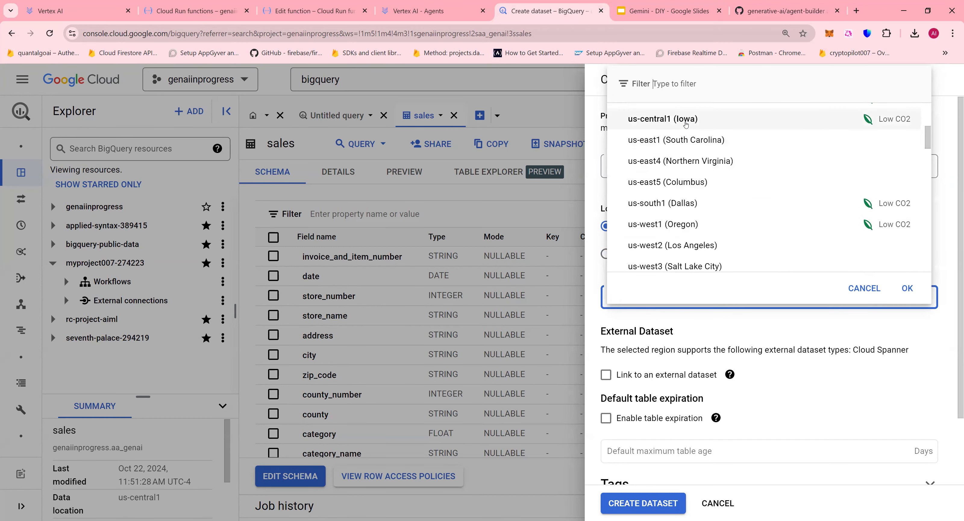
pyautogui.click(686, 120)
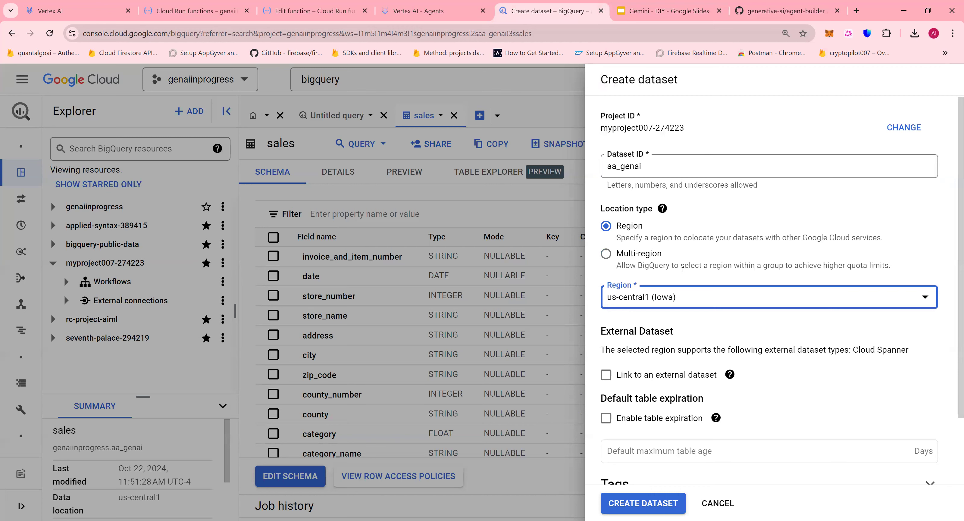
pyautogui.scroll(-2, 650, 348)
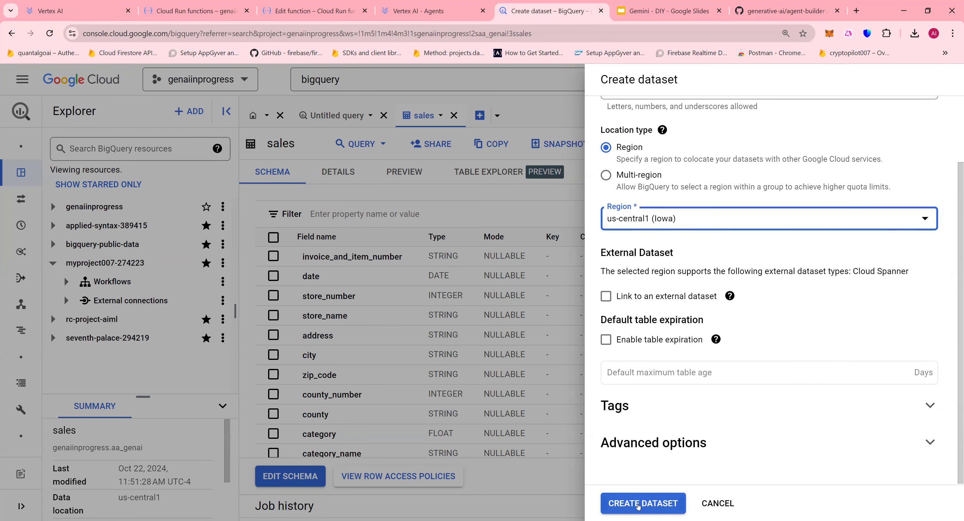
pyautogui.click(638, 505)
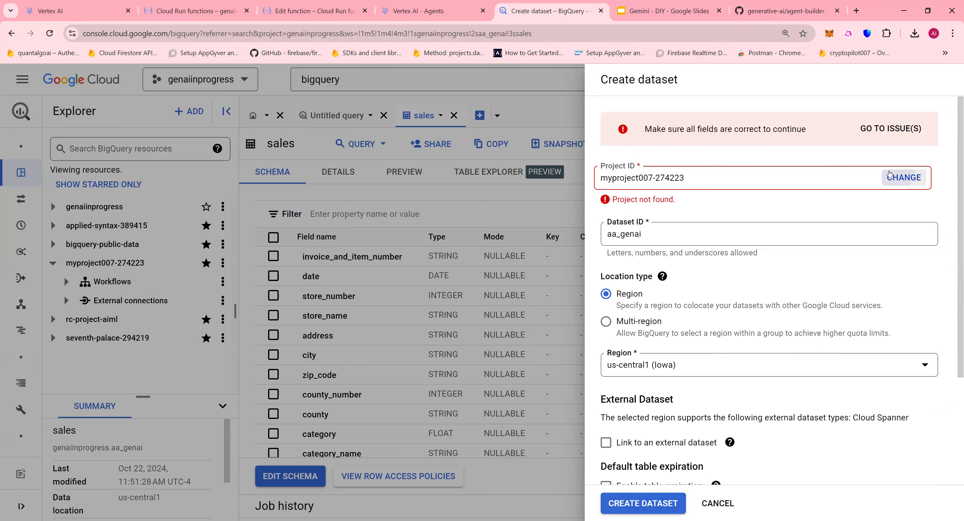
pyautogui.click(903, 177)
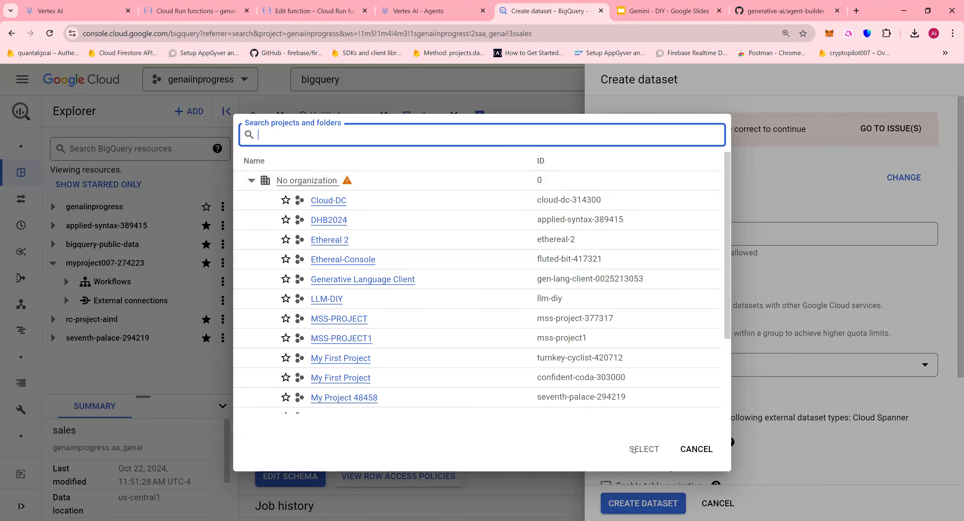
pyautogui.click(633, 450)
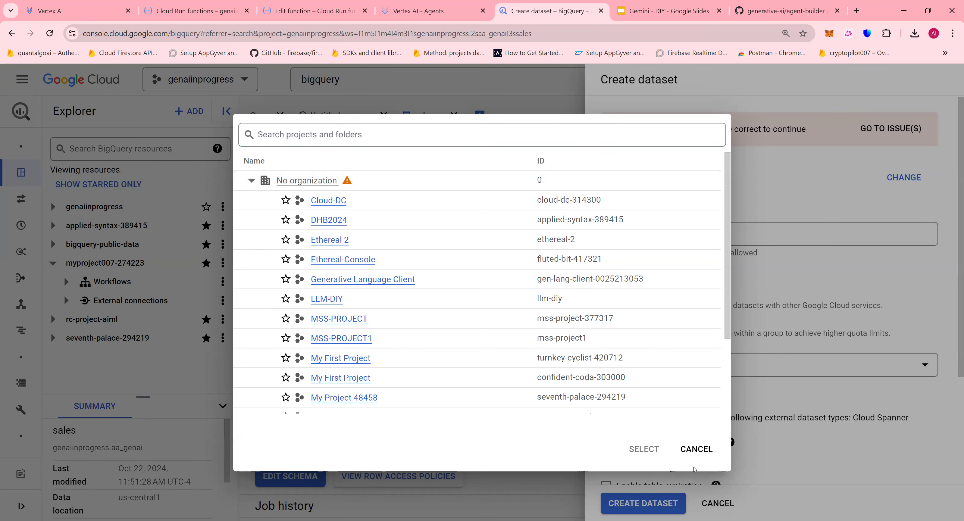
pyautogui.click(694, 448)
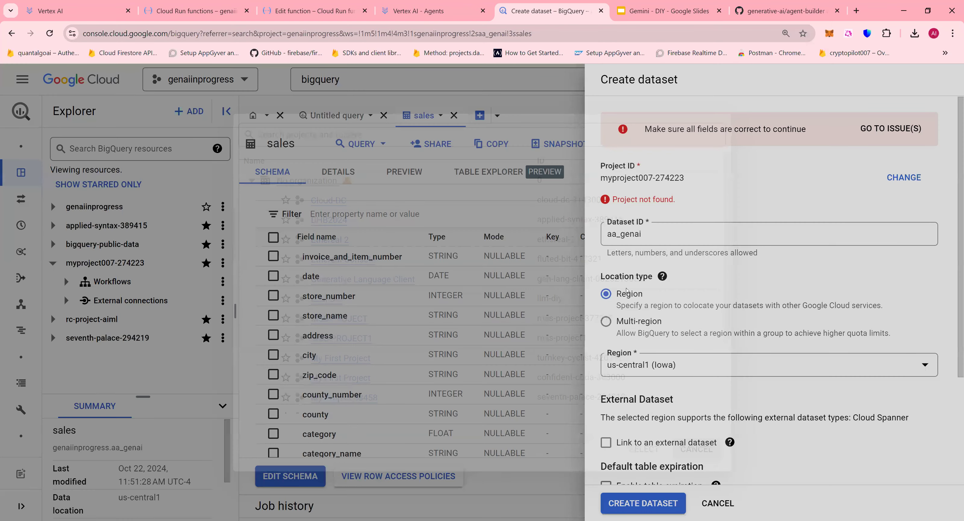
pyautogui.click(183, 267)
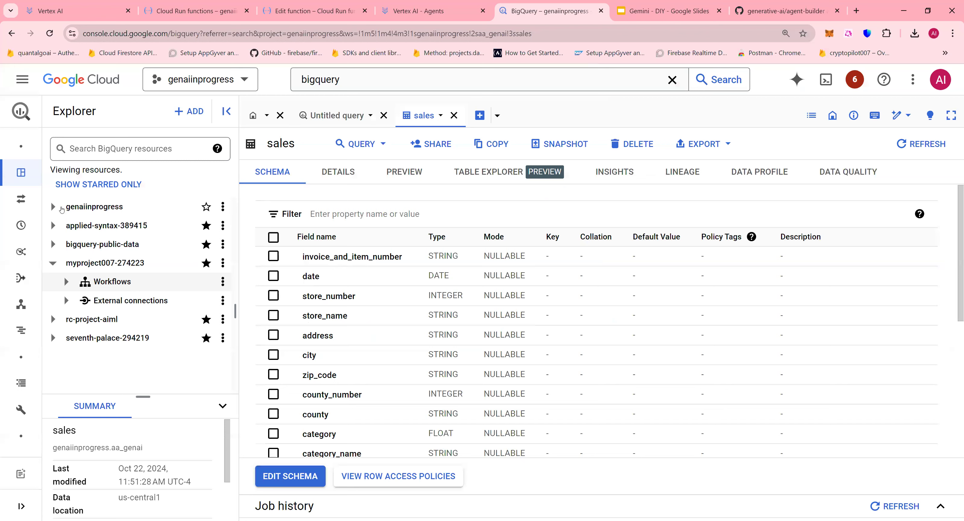
# Step: Start a new dataset in the genaiinprogress project and set its dataset ID to aaa_genai
pyautogui.click(58, 208)
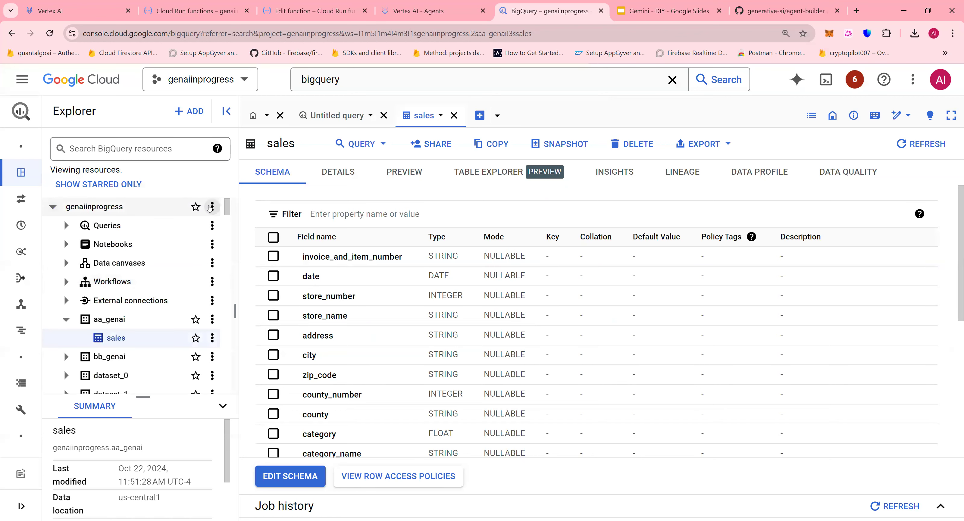
pyautogui.click(210, 207)
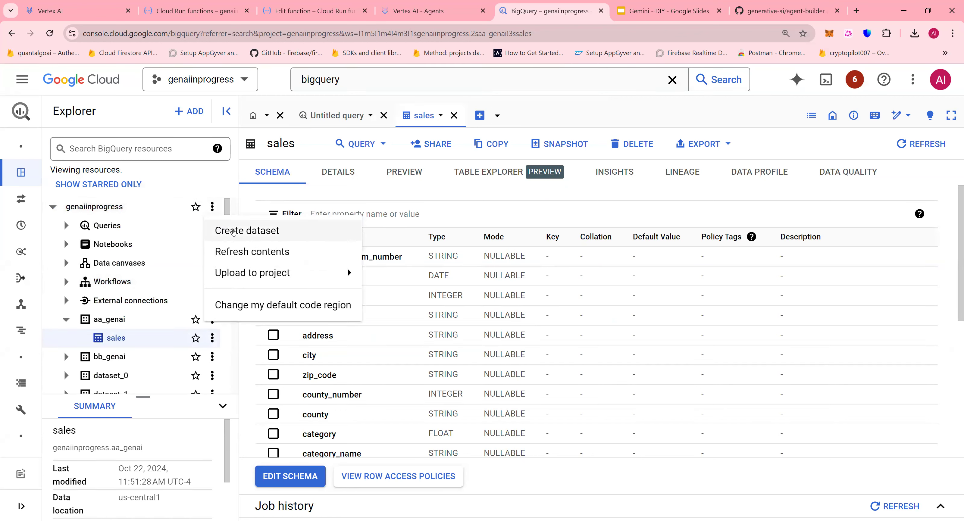
pyautogui.click(234, 231)
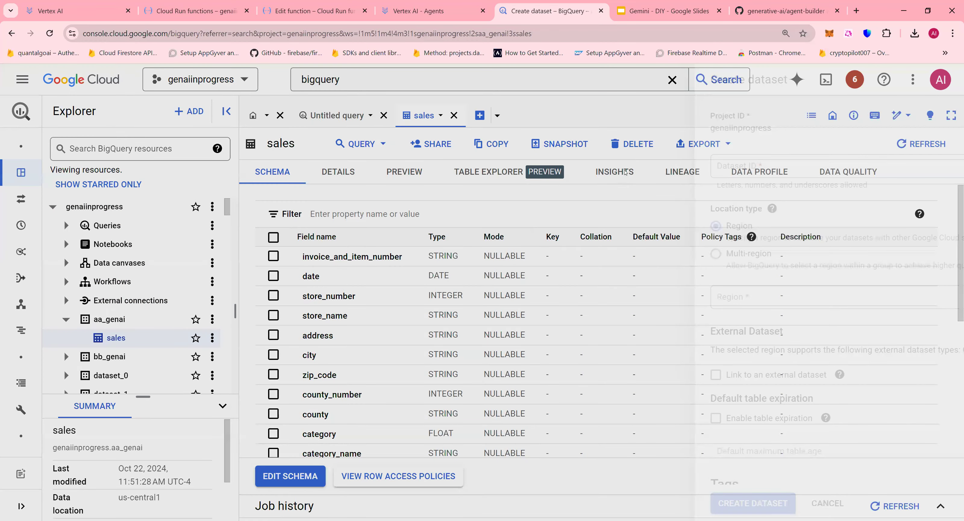
pyautogui.write('aaage')
pyautogui.hotkey('ctrl', '-')
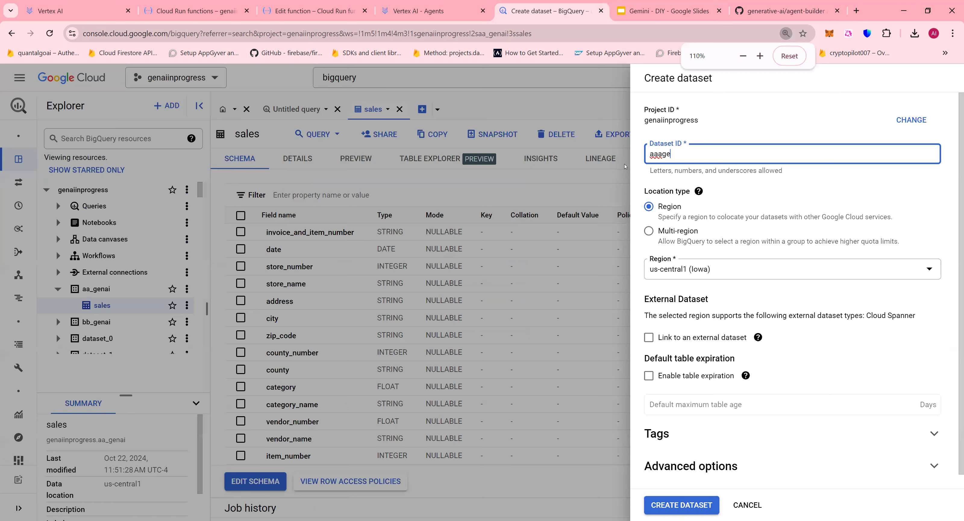
pyautogui.write('n')
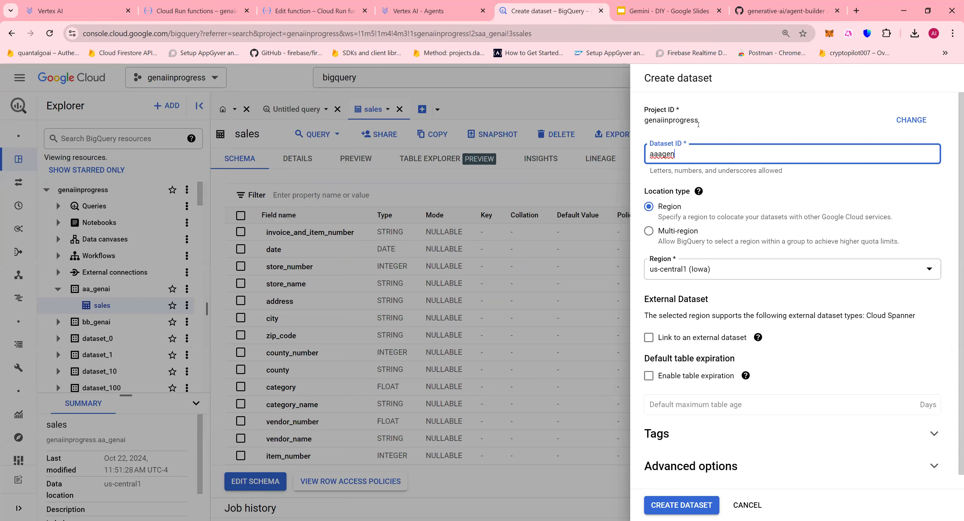
pyautogui.press('BackSpace')
pyautogui.press('BackSpace')
pyautogui.press('BackSpace')
pyautogui.write('_genai')
# Step: Finish creating the aaa_genai dataset in the us-central1 (Iowa) region
pyautogui.click(952, 33)
pyautogui.click(923, 227)
pyautogui.click(923, 228)
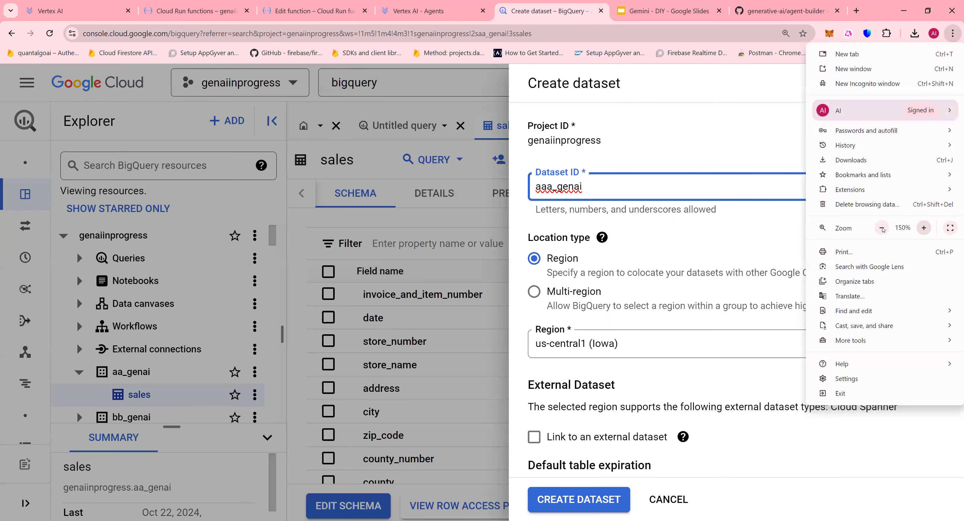
pyautogui.click(610, 306)
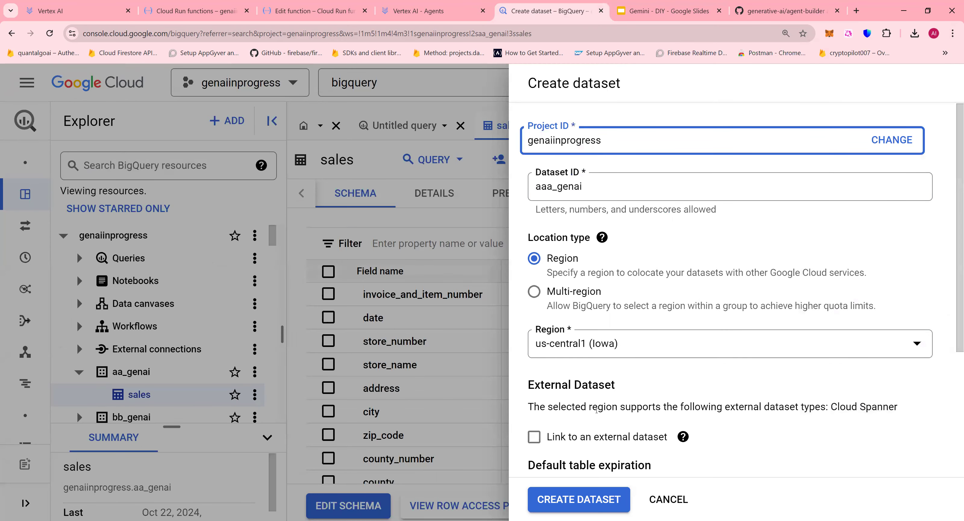
pyautogui.scroll(-4, 596, 411)
pyautogui.click(586, 497)
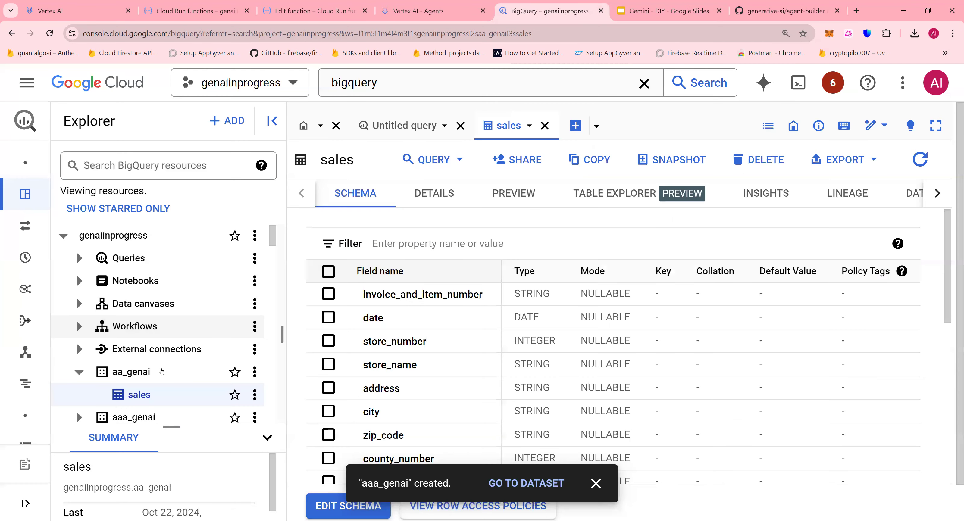
# Step: Start a new table in the aaa_genai dataset with Upload as the source and sales.csv from Downloads as the file
pyautogui.scroll(-3, 162, 371)
pyautogui.click(137, 323)
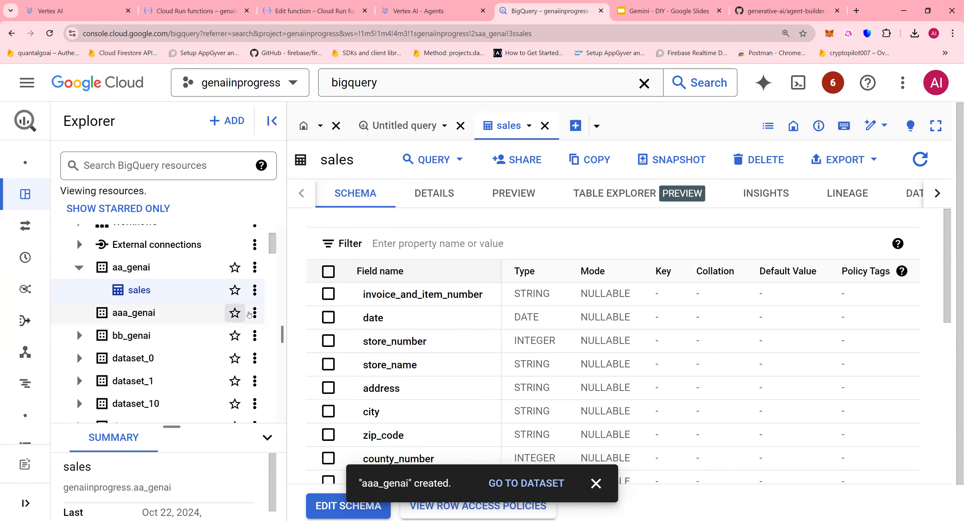
pyautogui.click(255, 313)
pyautogui.moveTo(282, 191)
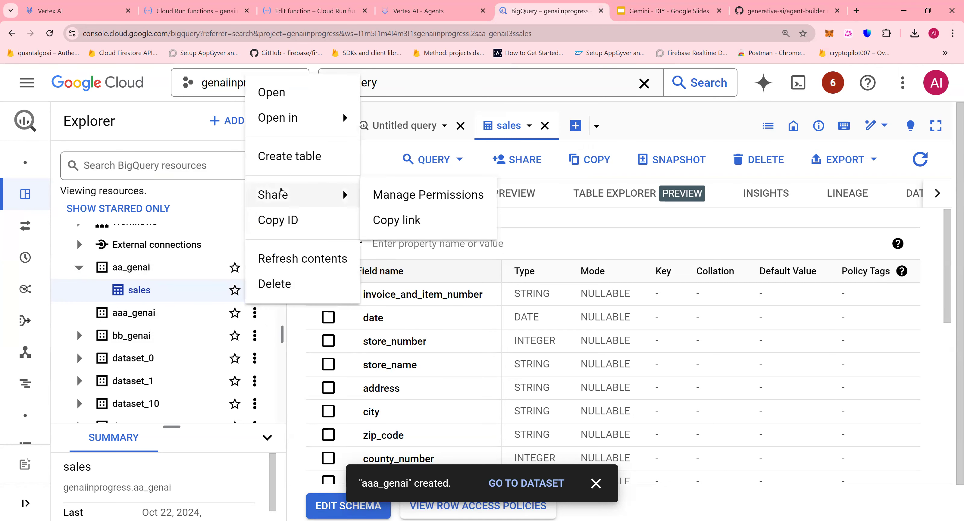
pyautogui.click(284, 154)
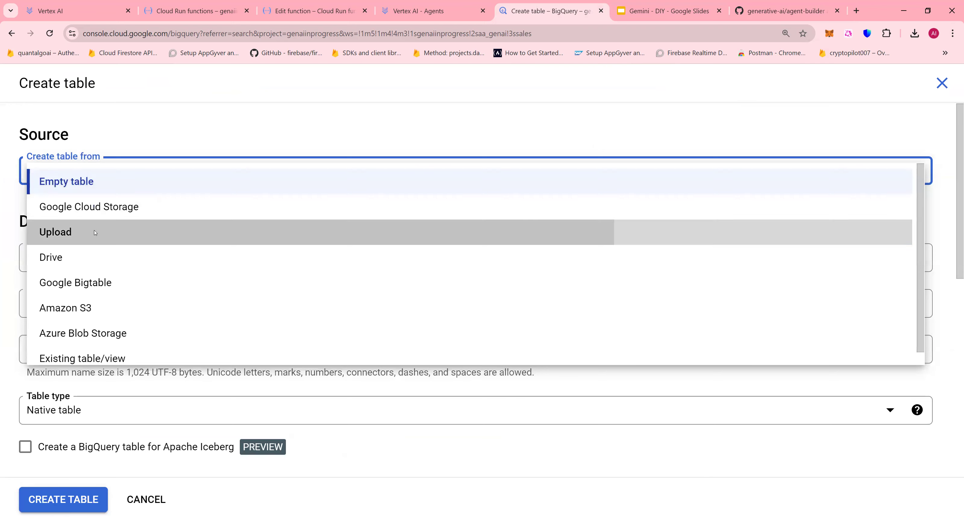
pyautogui.click(113, 224)
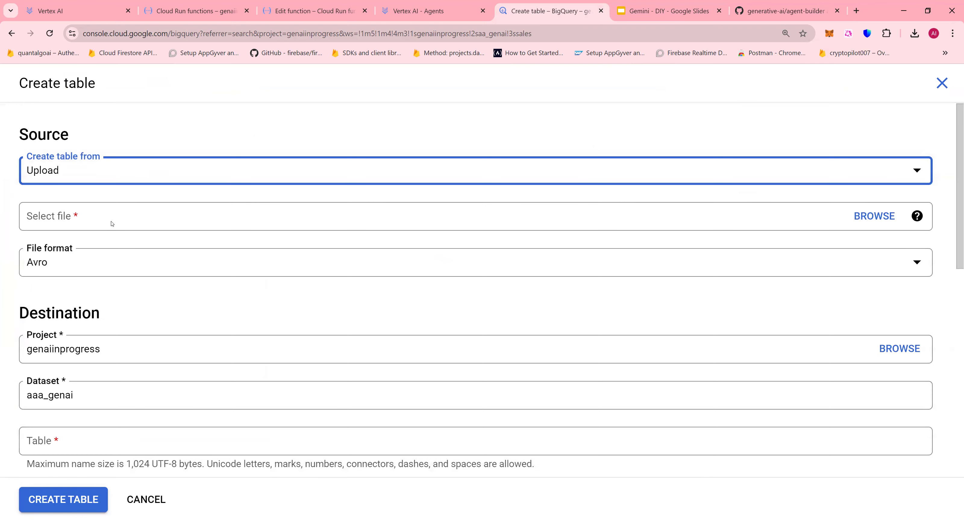
pyautogui.click(84, 215)
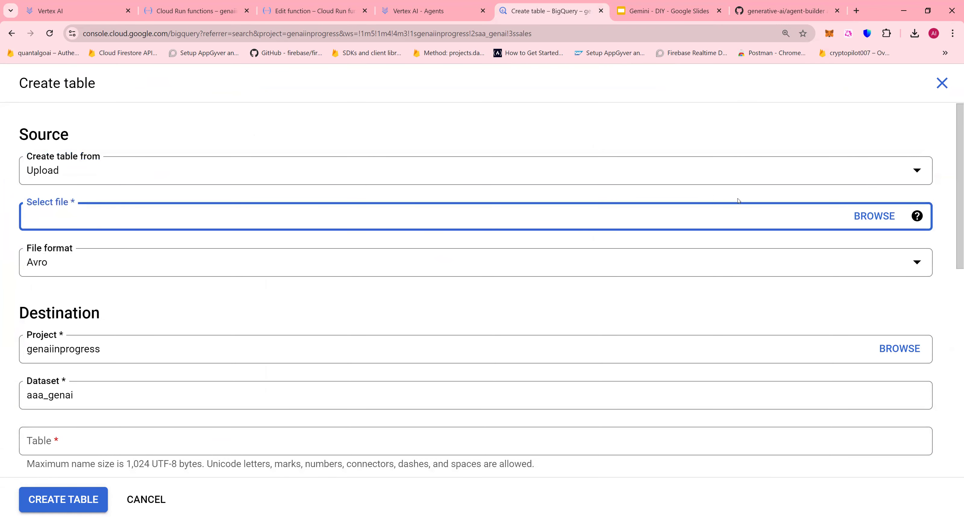
pyautogui.click(857, 218)
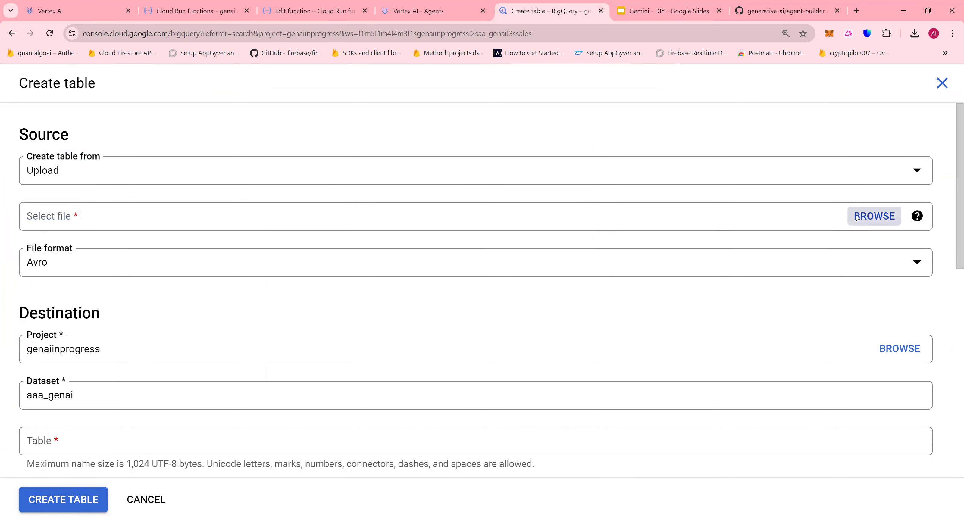
pyautogui.click(124, 128)
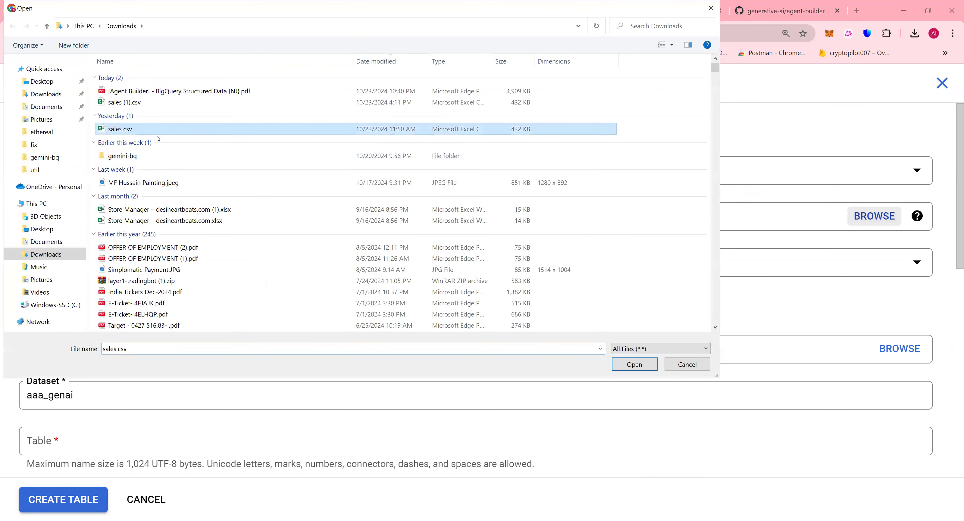
pyautogui.click(625, 367)
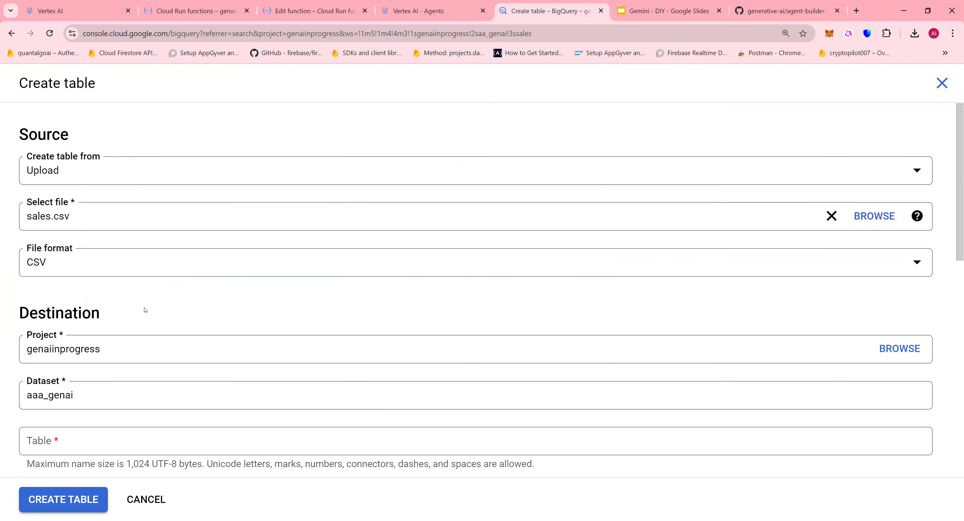
# Step: Name the destination table sales and enable schema auto detection
pyautogui.scroll(-4, 144, 308)
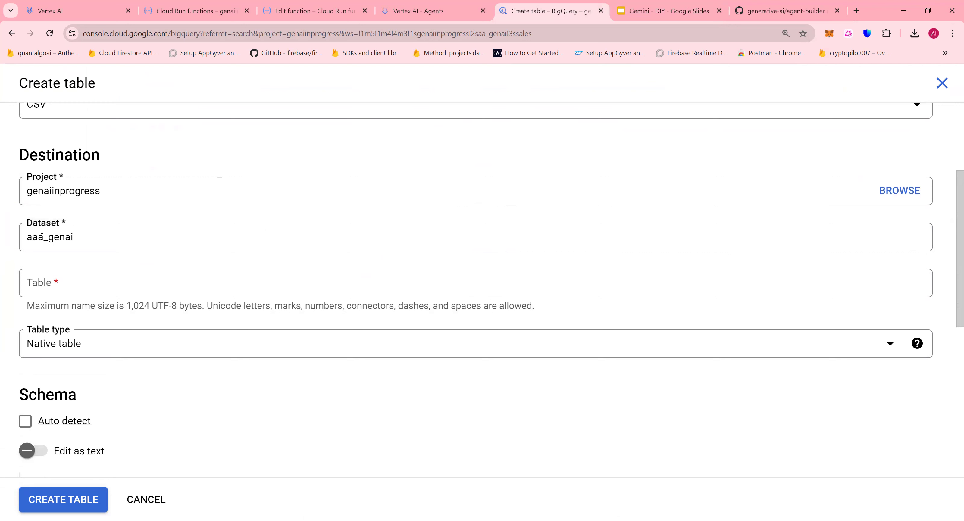
pyautogui.click(48, 287)
pyautogui.write('sales')
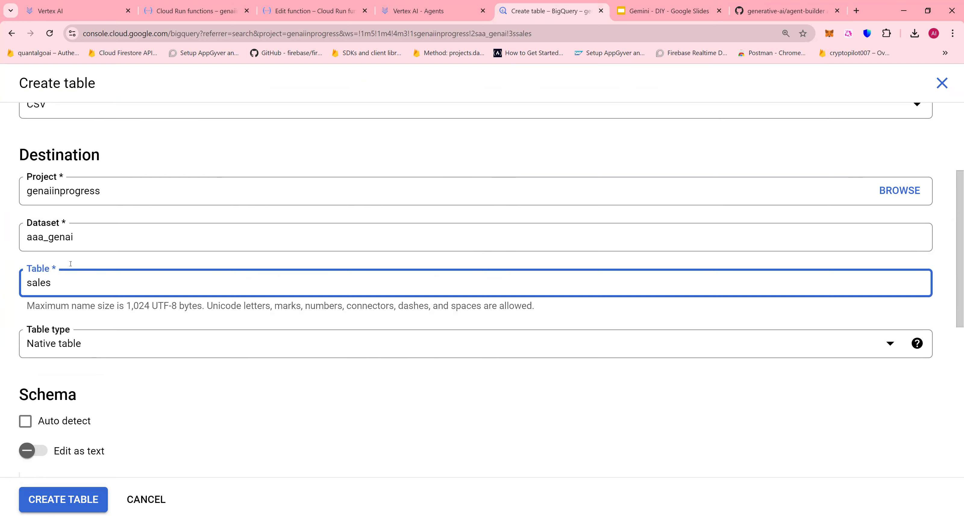
pyautogui.scroll(-3, 71, 263)
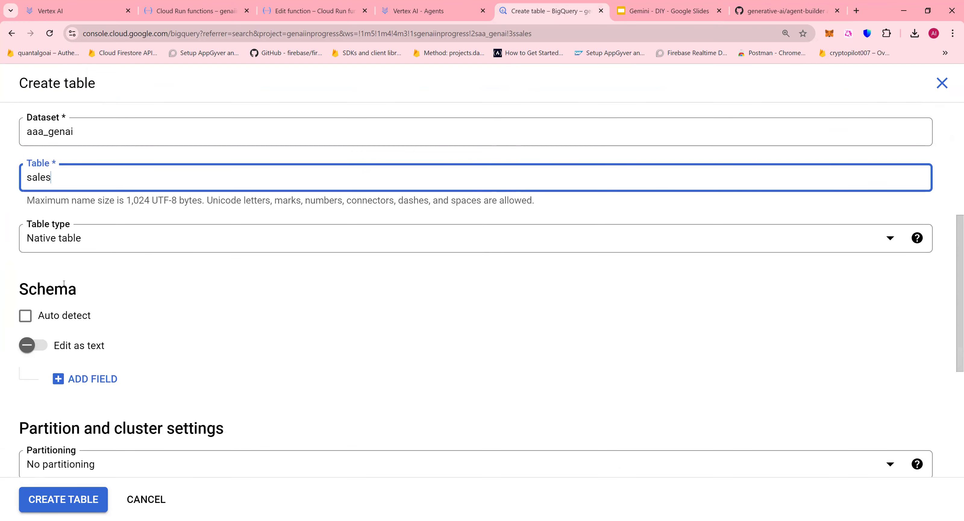
pyautogui.click(25, 315)
# Step: Set the header rows to skip to 1 in the advanced options and create the table
pyautogui.scroll(-5, 164, 335)
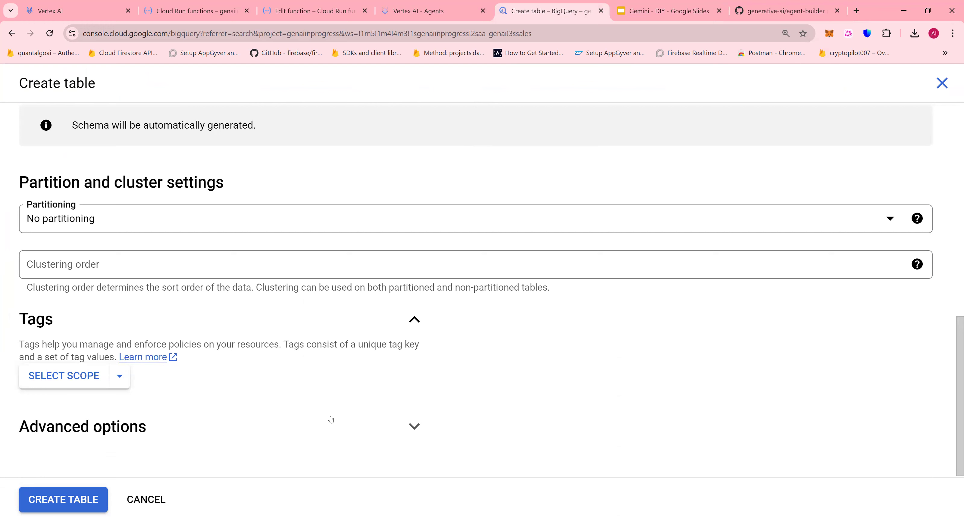
pyautogui.click(403, 433)
pyautogui.scroll(-8, 405, 433)
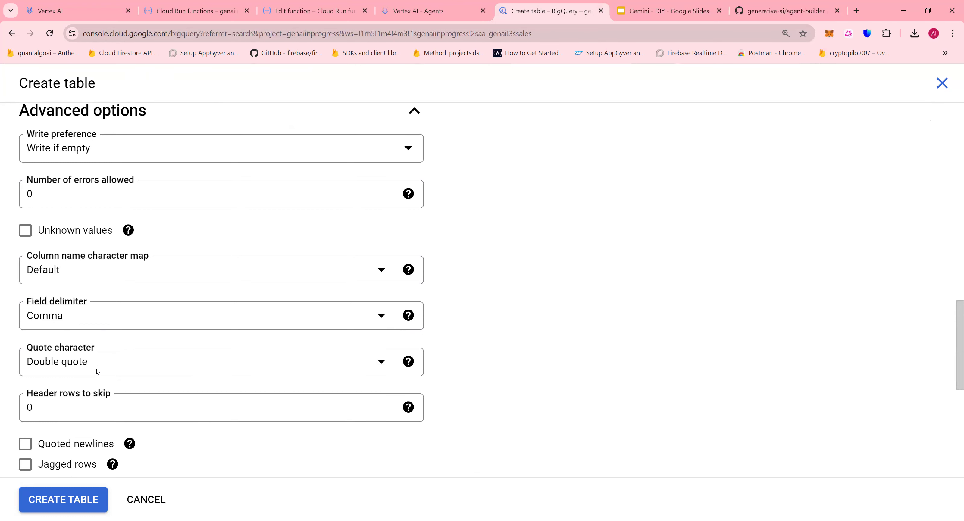
pyautogui.scroll(-3, 76, 361)
pyautogui.click(58, 302)
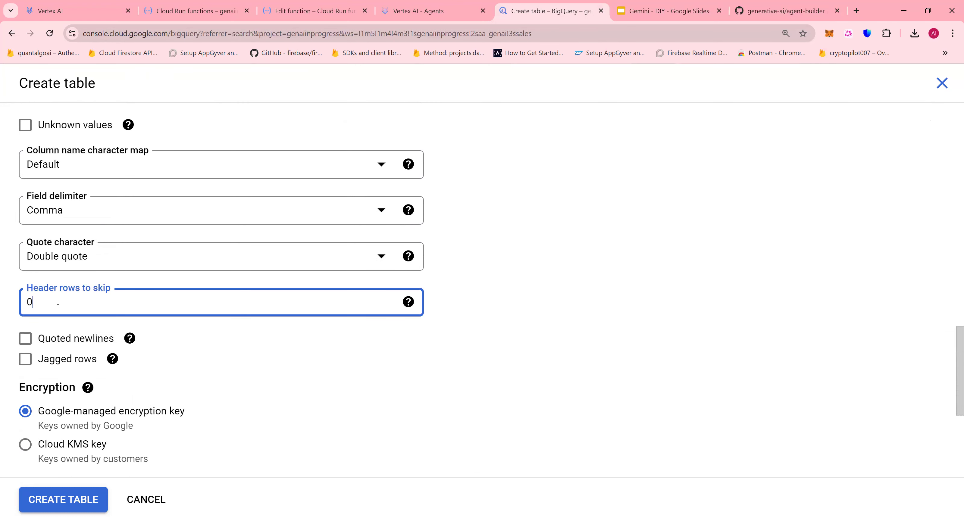
pyautogui.press('BackSpace')
pyautogui.write('1')
pyautogui.scroll(-4, 108, 295)
pyautogui.click(91, 508)
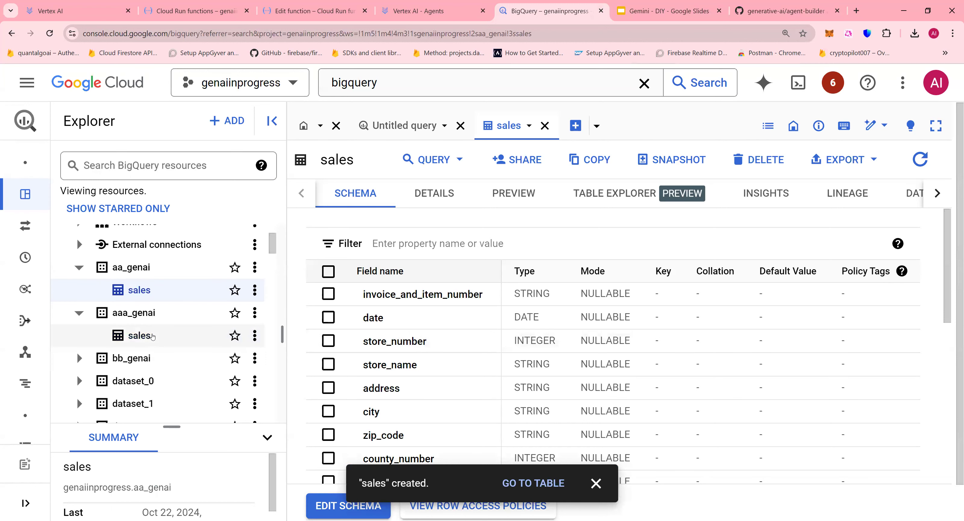
# Step: Open the sales table in the aaa_genai dataset and preview its rows
pyautogui.click(152, 336)
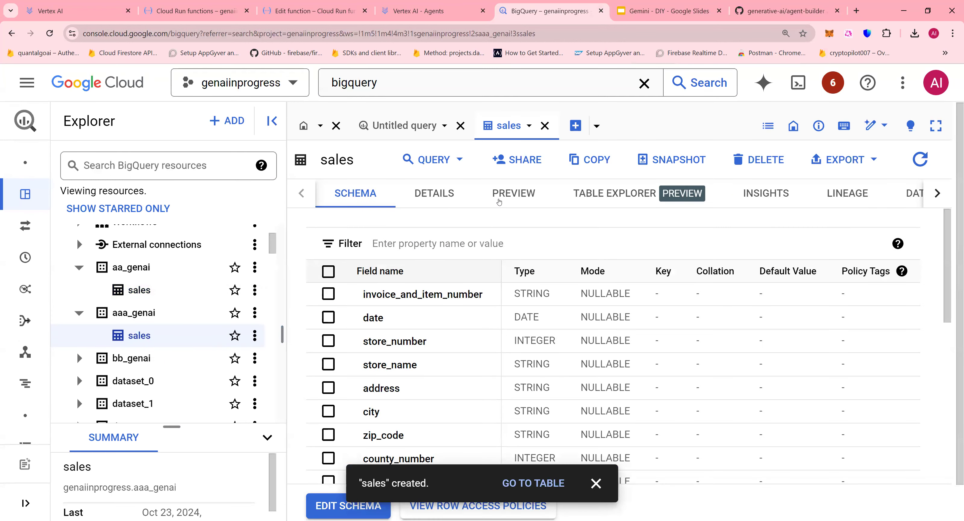
pyautogui.click(499, 202)
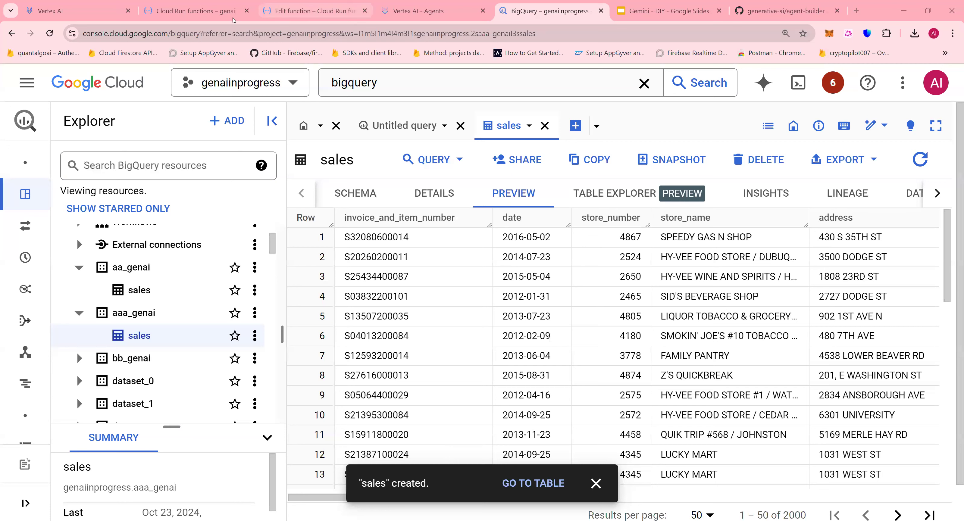
# Step: Switch to Cloud Run functions in the genaiinprogress project and start creating a new function
pyautogui.click(99, 14)
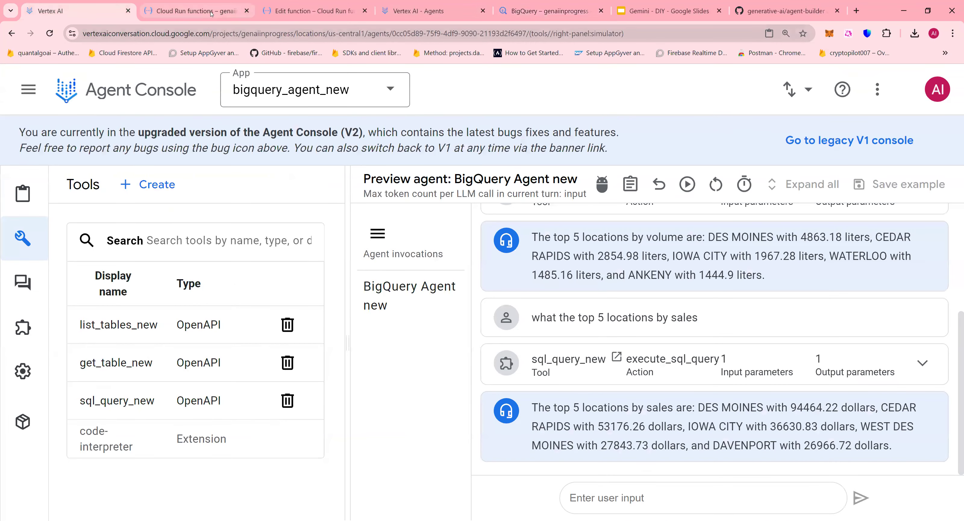
pyautogui.click(198, 12)
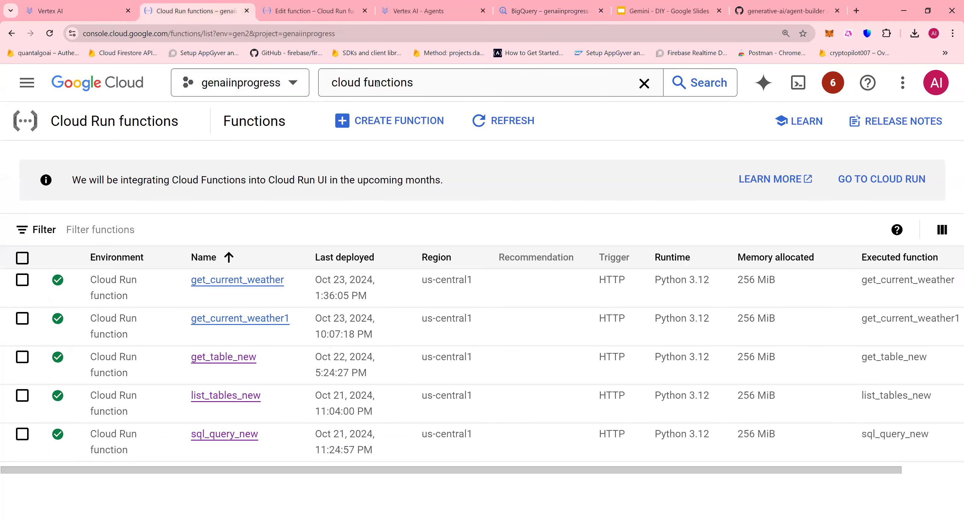
pyautogui.click(377, 83)
pyautogui.click(495, 85)
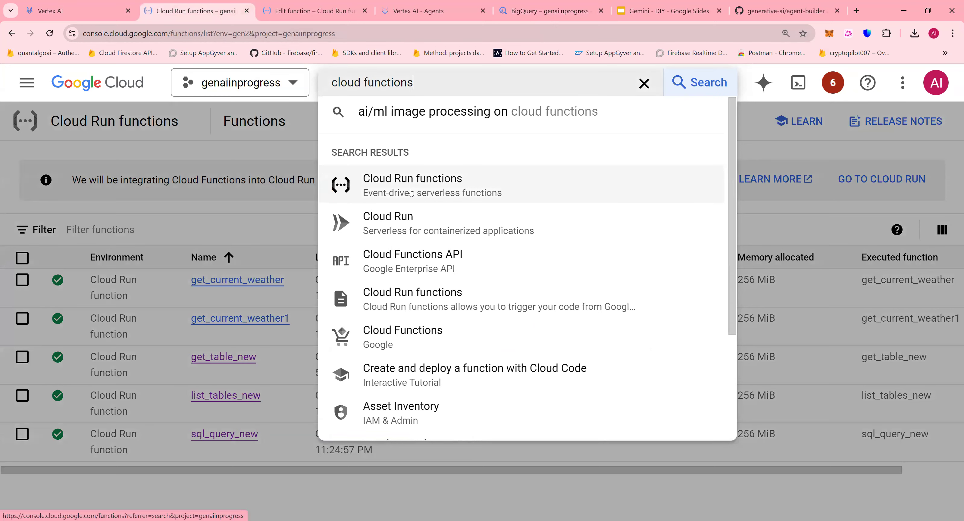
pyautogui.click(358, 180)
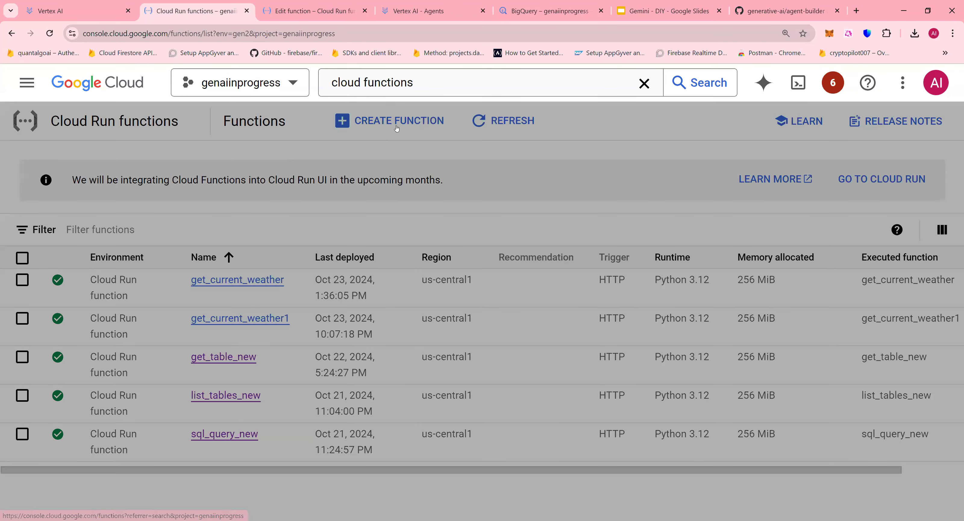
pyautogui.click(397, 129)
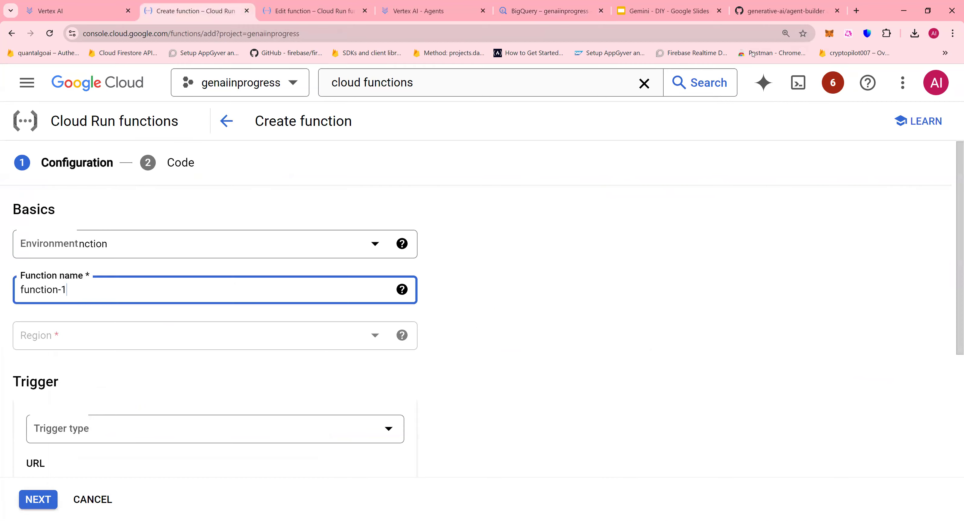
# Step: Open the "[Agent Builder] - BigQuery Structured Data" PDF on GitHub and examine the Task 3 parameters for creating the cloud function
pyautogui.click(780, 10)
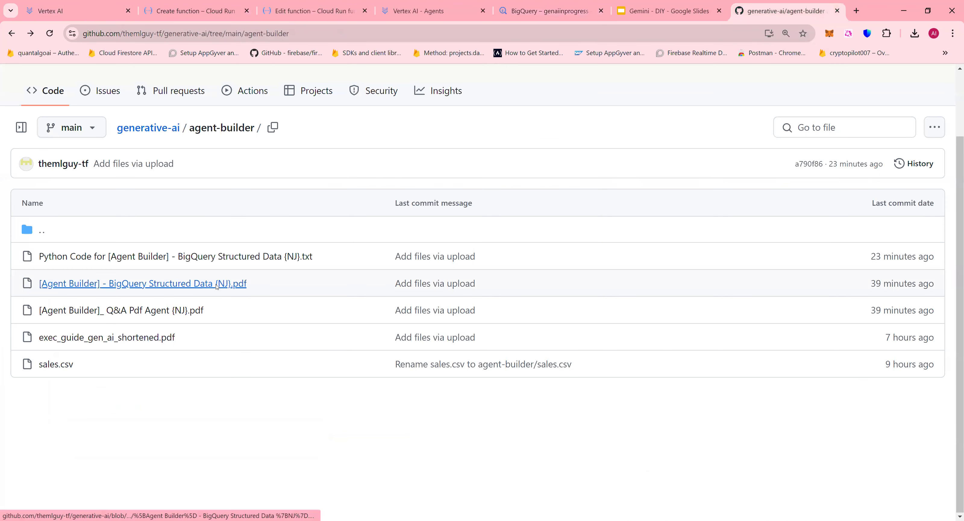
pyautogui.click(216, 284)
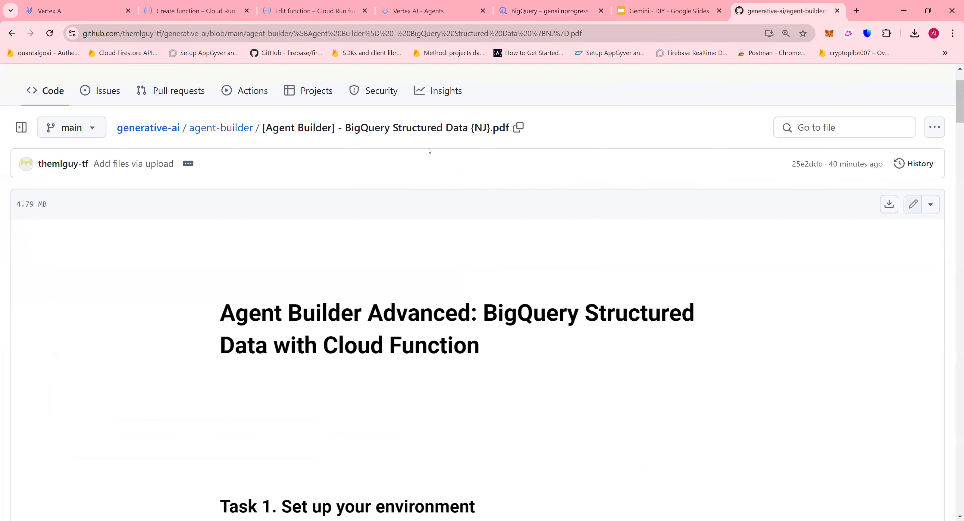
pyautogui.scroll(-15, 428, 151)
pyautogui.scroll(-10, 406, 276)
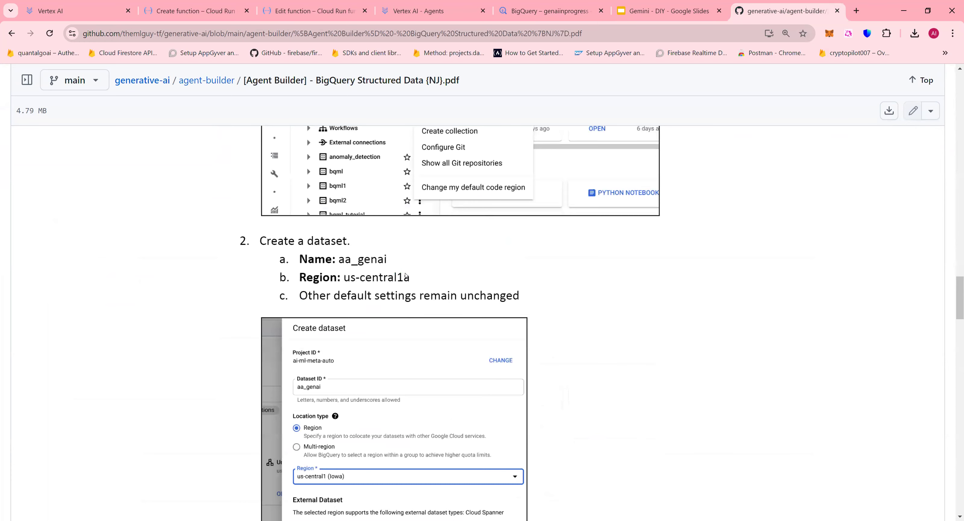
pyautogui.scroll(-8, 406, 276)
pyautogui.scroll(-10, 406, 276)
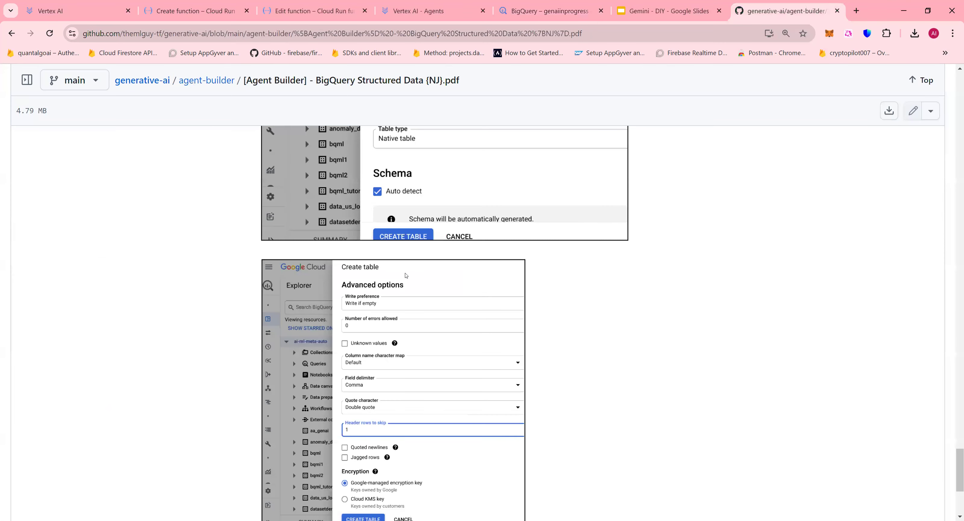
pyautogui.scroll(-6, 406, 276)
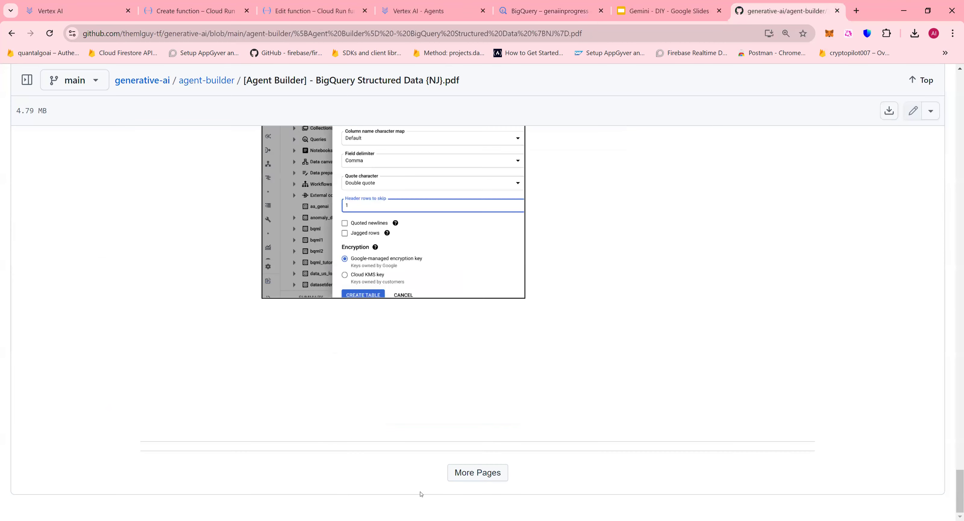
pyautogui.click(466, 473)
pyautogui.scroll(-10, 460, 406)
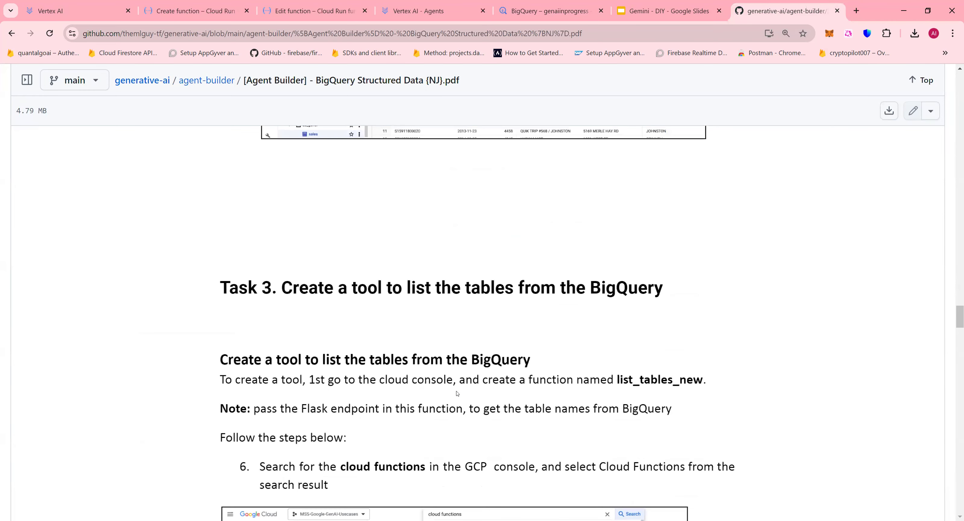
pyautogui.scroll(-15, 457, 393)
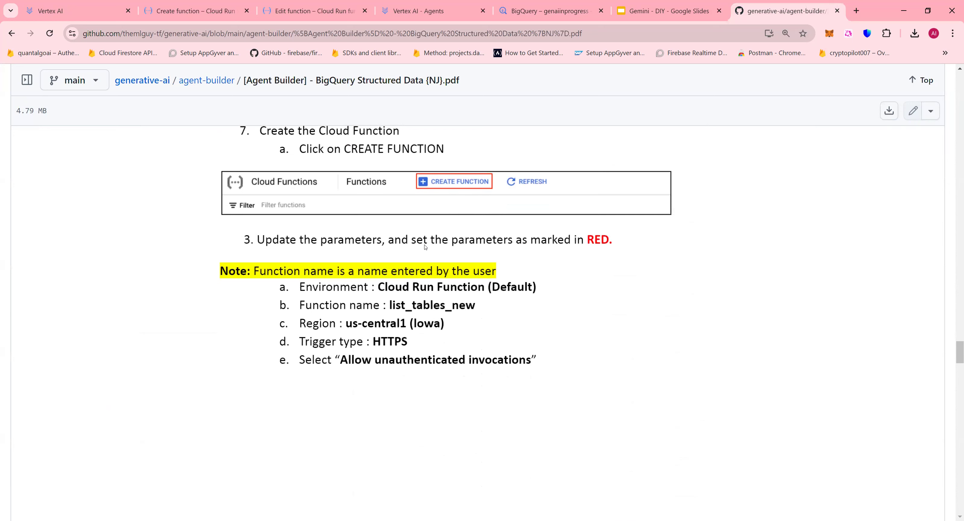
# Step: Return to the Create function form in Cloud Run functions and name the function list_tables
pyautogui.click(169, 15)
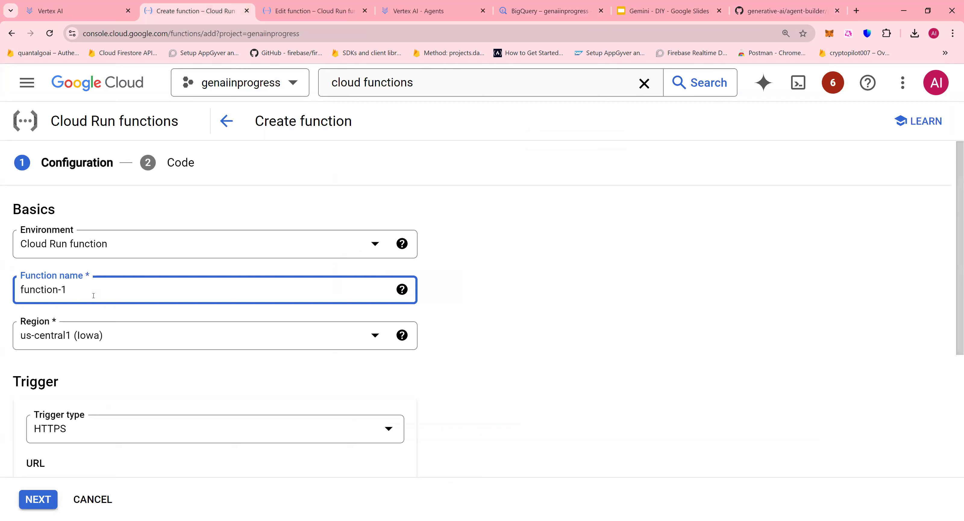
pyautogui.scroll(-1, 94, 295)
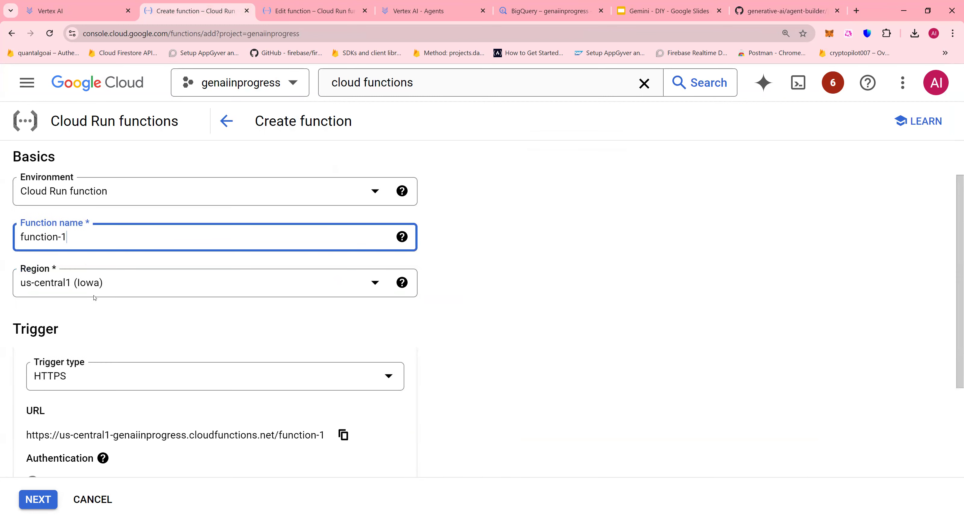
pyautogui.hotkey('ctrl', 'a')
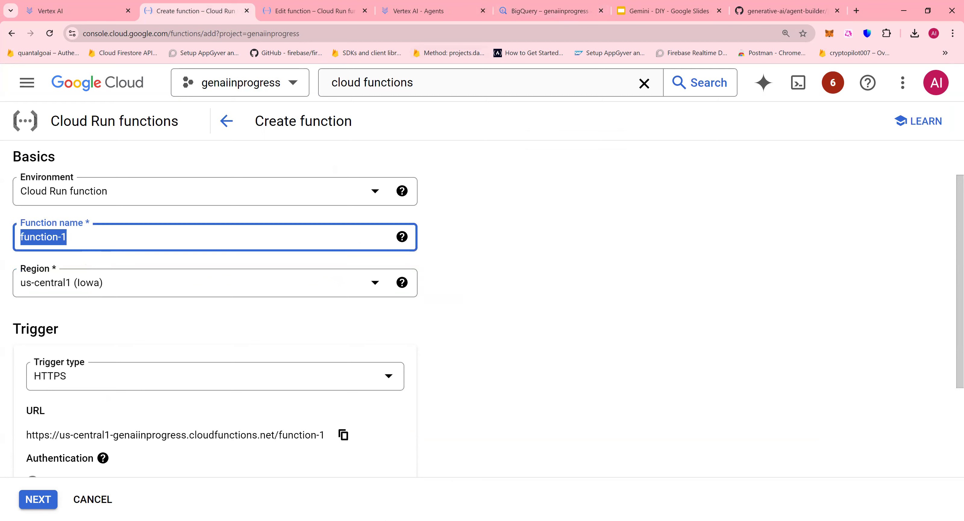
pyautogui.click(636, 11)
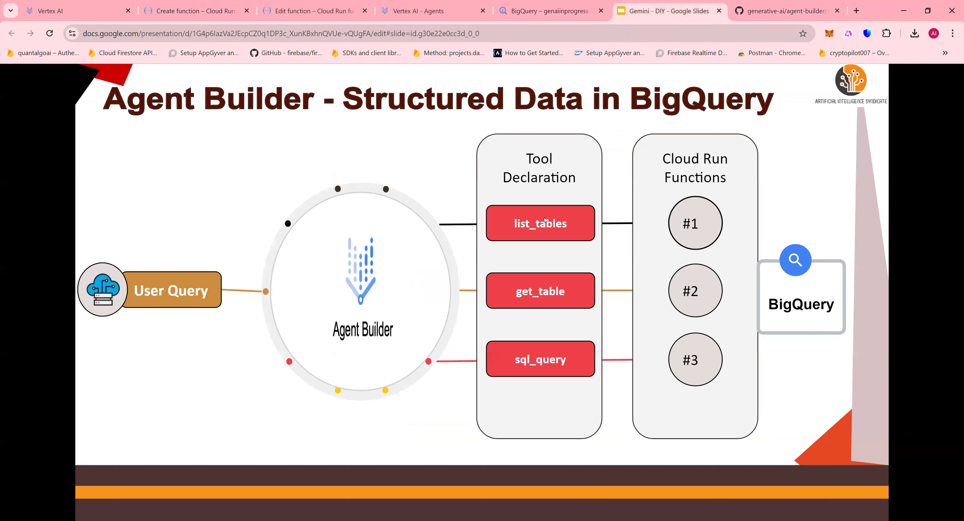
pyautogui.click(191, 10)
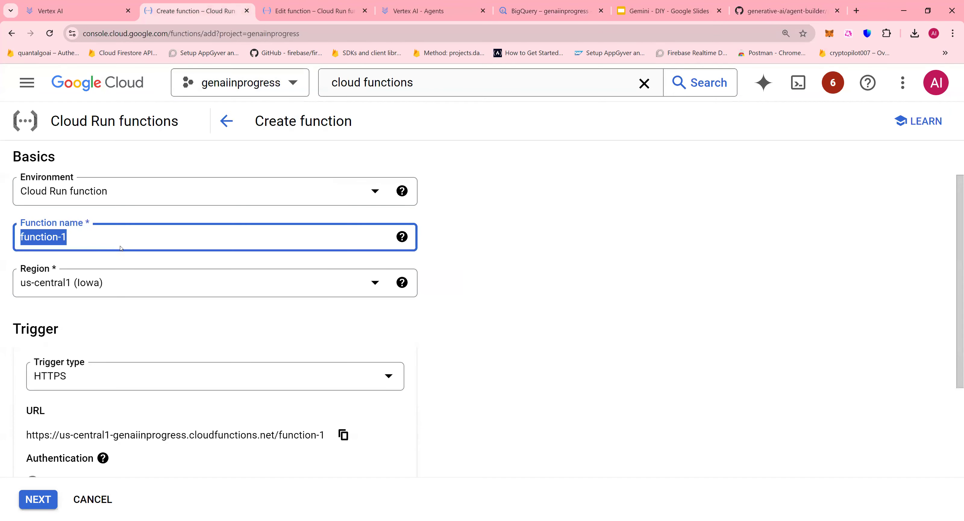
pyautogui.write('list_t')
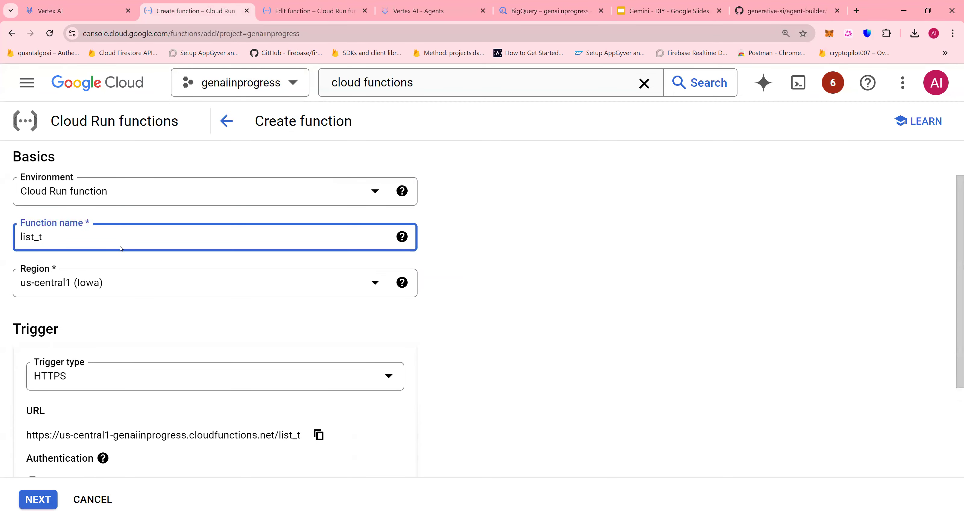
pyautogui.write('ables')
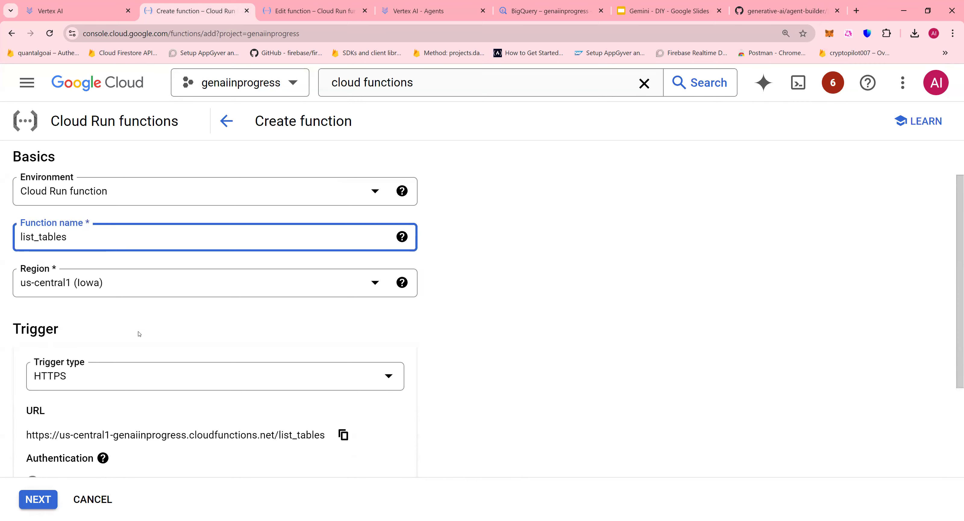
# Step: Allow unauthenticated invocations for the HTTPS trigger and proceed to the function's code page
pyautogui.scroll(-3, 139, 334)
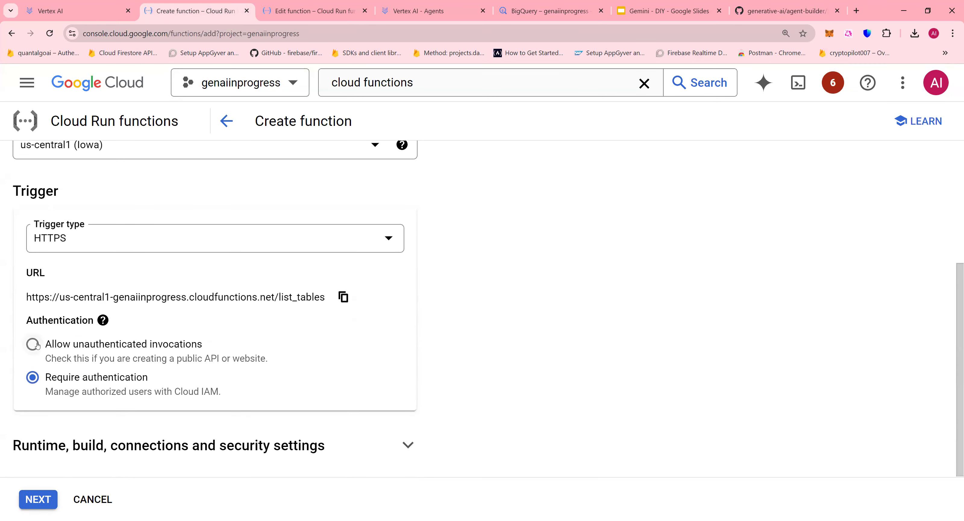
pyautogui.click(32, 345)
pyautogui.click(47, 500)
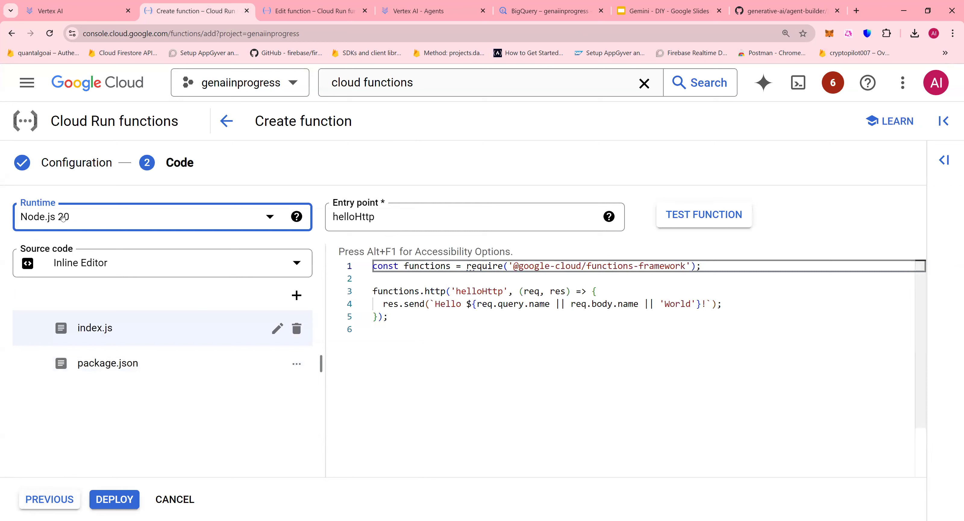
# Step: Set the function's runtime to Python 3.12
pyautogui.click(92, 222)
pyautogui.scroll(-3, 90, 334)
pyautogui.scroll(-2, 86, 341)
pyautogui.click(73, 329)
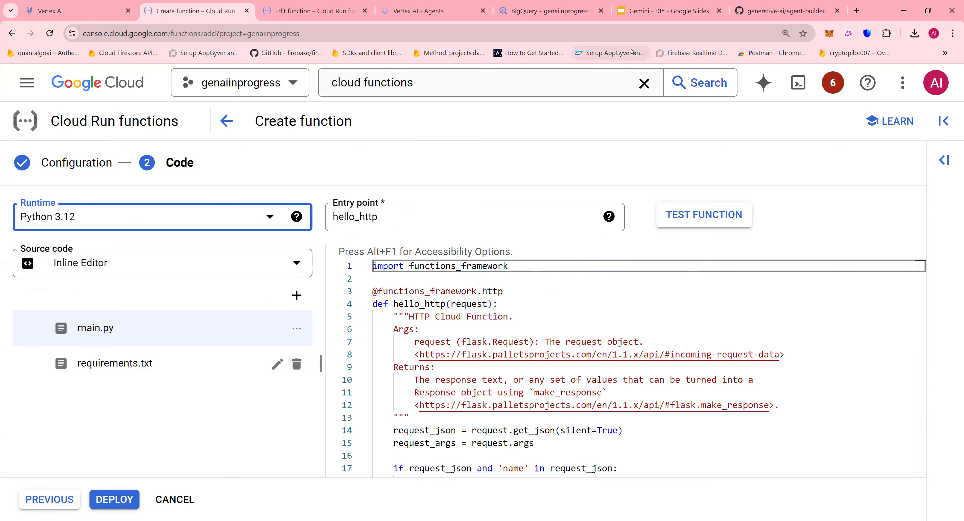
# Step: Open the "Python Code for [Agent Builder] - BigQuery Structured Data" text file on GitHub and copy the list_tables_new code
pyautogui.click(764, 14)
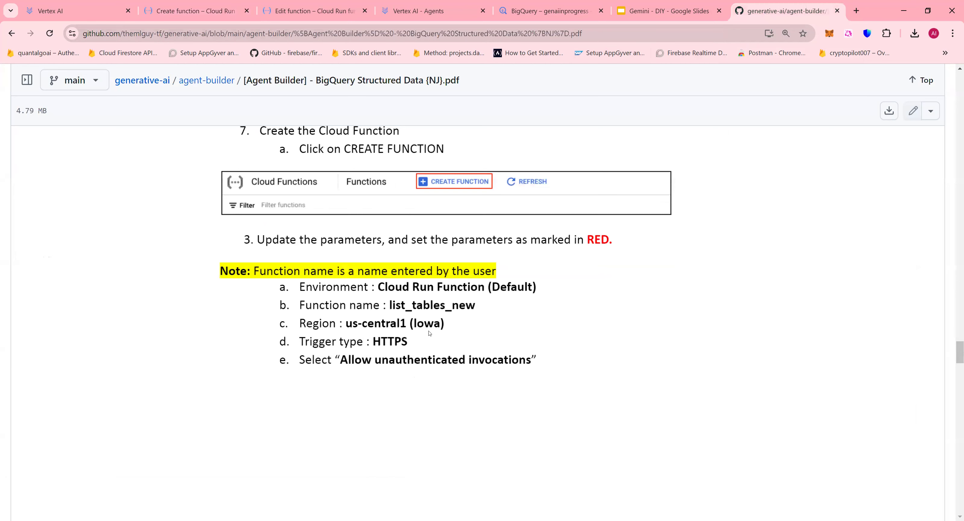
pyautogui.click(213, 83)
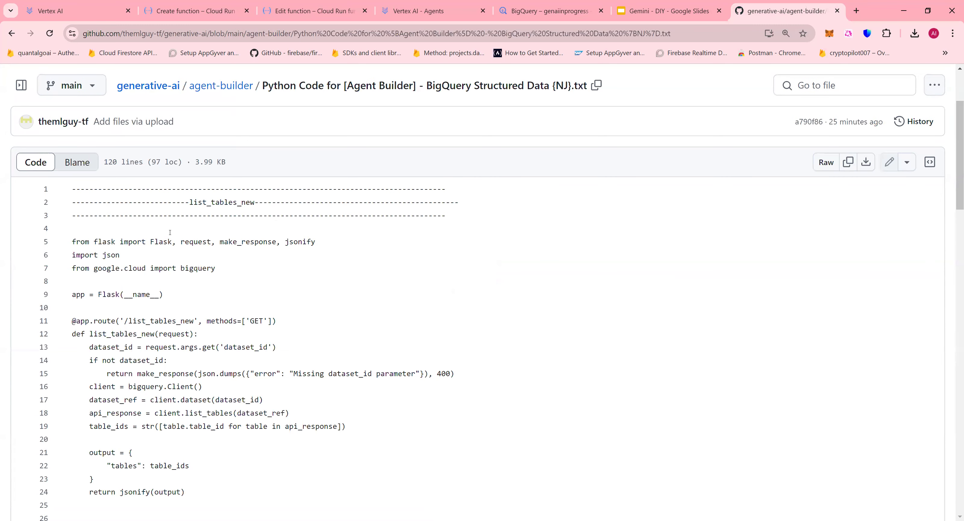
pyautogui.scroll(-1, 170, 233)
pyautogui.moveTo(73, 176); pyautogui.dragTo(247, 438)
pyautogui.hotkey('ctrl', 'c')
pyautogui.click(107, 215)
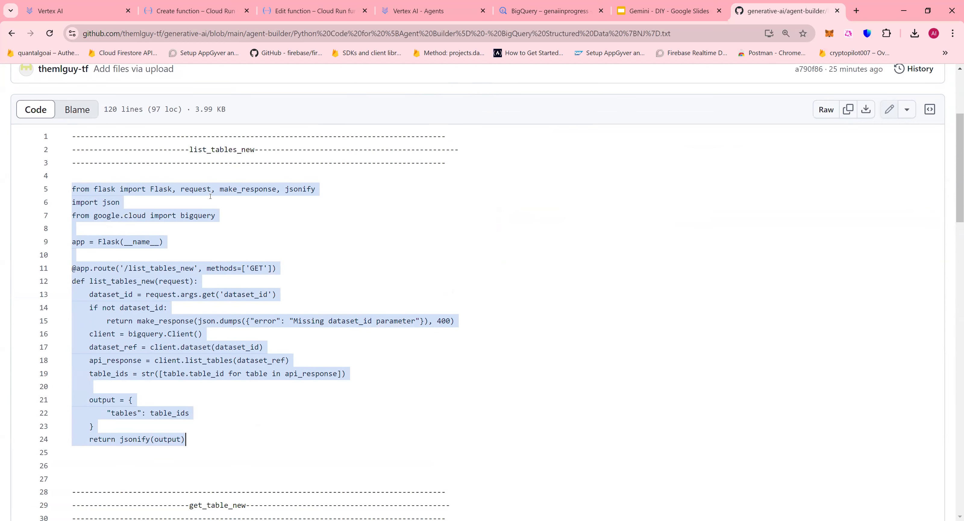
pyautogui.scroll(2, 210, 196)
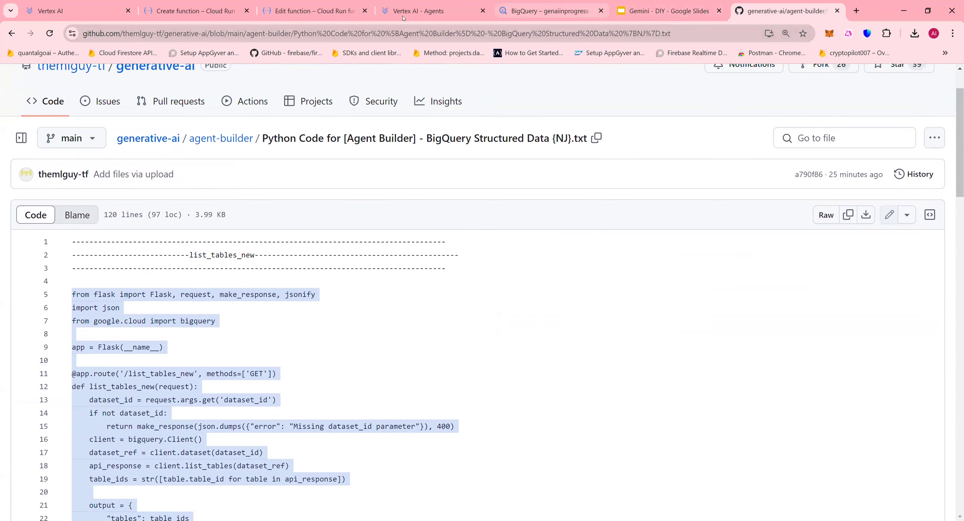
# Step: Replace all sample code in the new function's main.py with the copied list_tables_new code
pyautogui.click(202, 11)
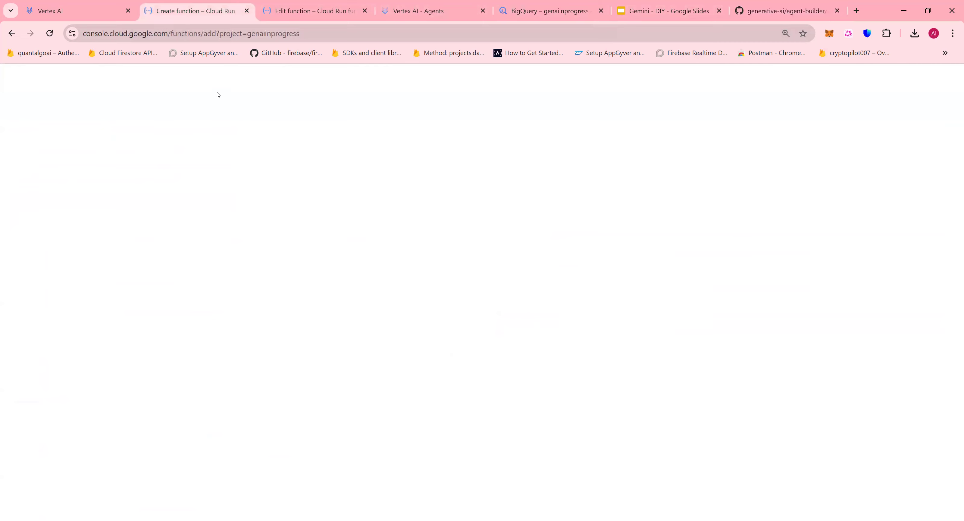
pyautogui.click(524, 297)
pyautogui.hotkey('ctrl', 'a')
pyautogui.hotkey('ctrl', 'v')
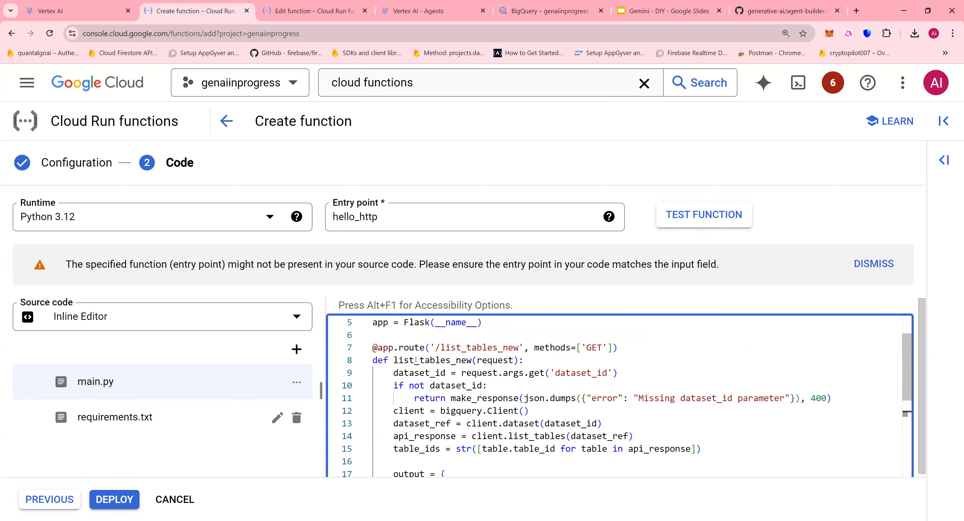
# Step: Set the entry point to list_tables_new, copying the function name from the code in main.py
pyautogui.doubleClick(415, 360)
pyautogui.hotkey('ctrl', 'c')
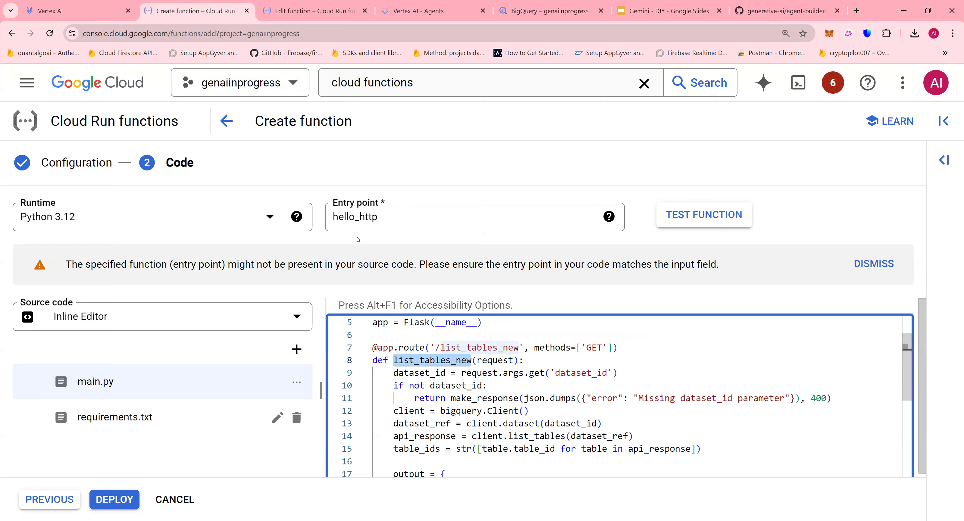
pyautogui.doubleClick(374, 217)
pyautogui.hotkey('ctrl', 'v')
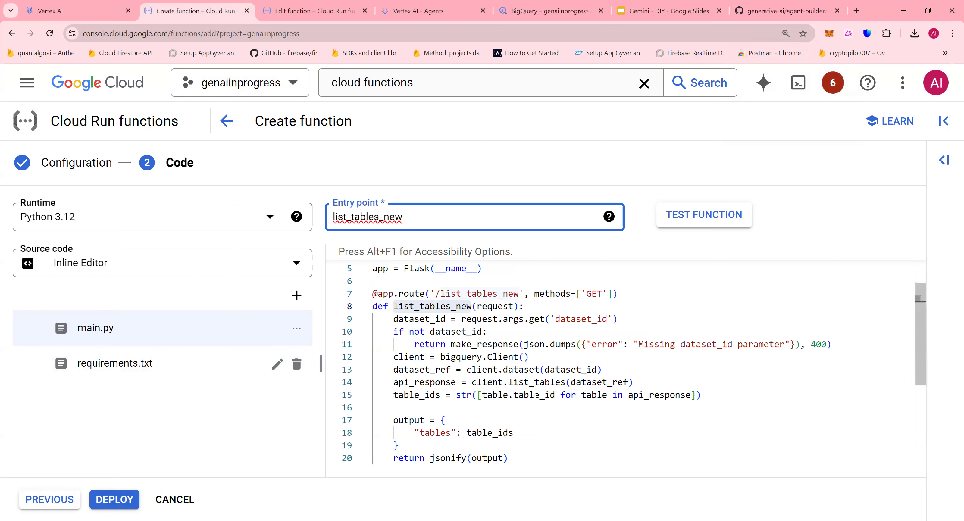
# Step: Examine the list_tables_new, get_table_new and sql_query_new code sections in the Python code file on GitHub
pyautogui.click(774, 16)
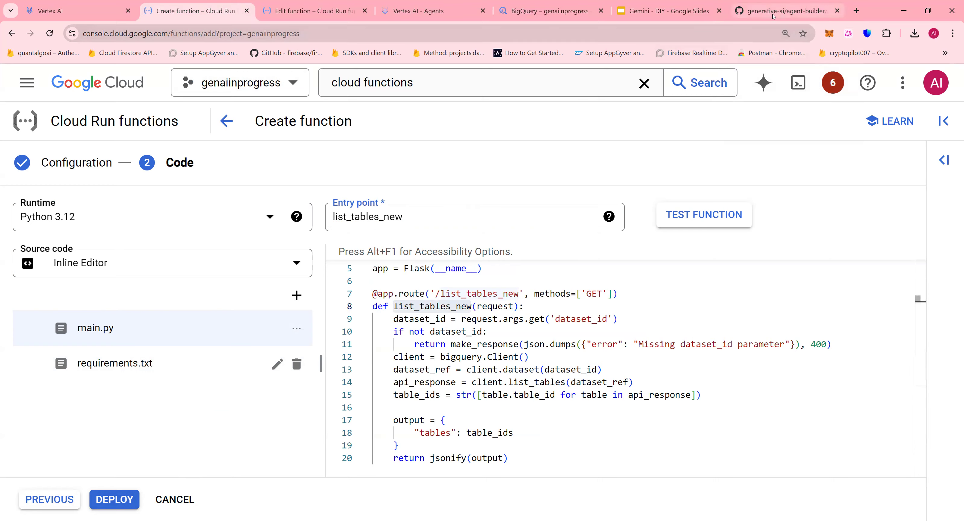
pyautogui.click(265, 271)
pyautogui.scroll(-1, 265, 270)
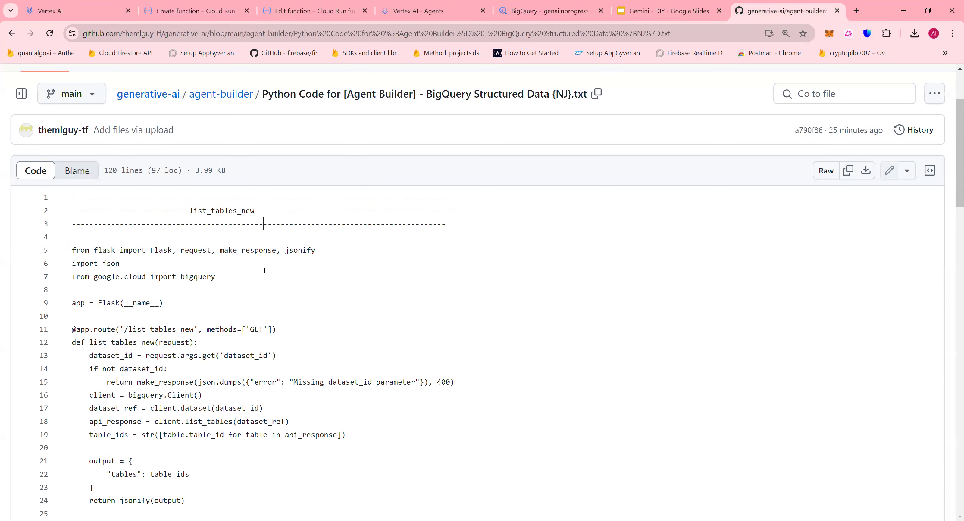
pyautogui.scroll(-1, 201, 316)
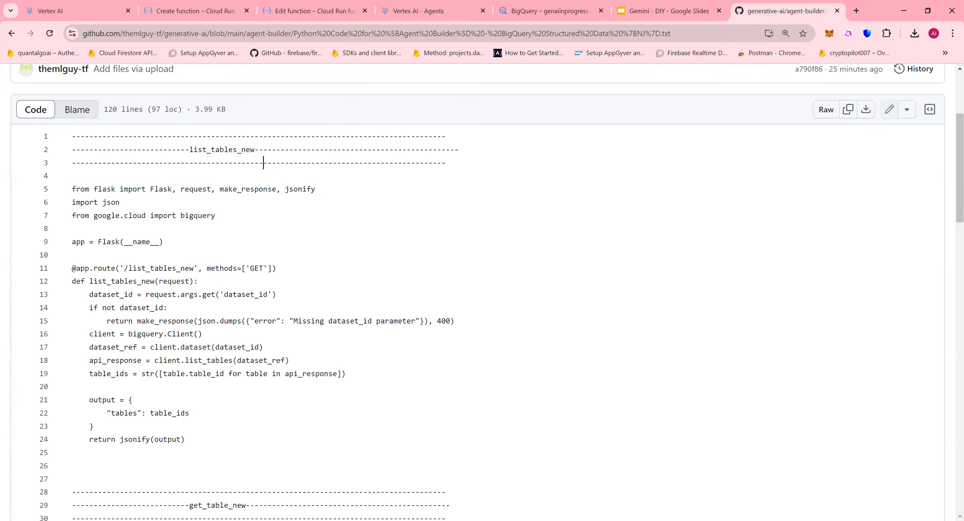
pyautogui.scroll(1, 144, 348)
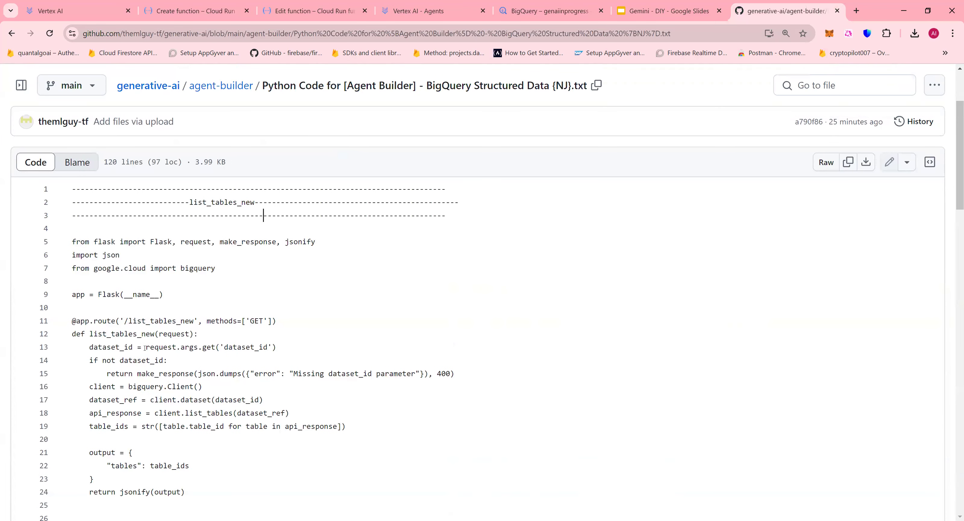
pyautogui.scroll(-1, 145, 349)
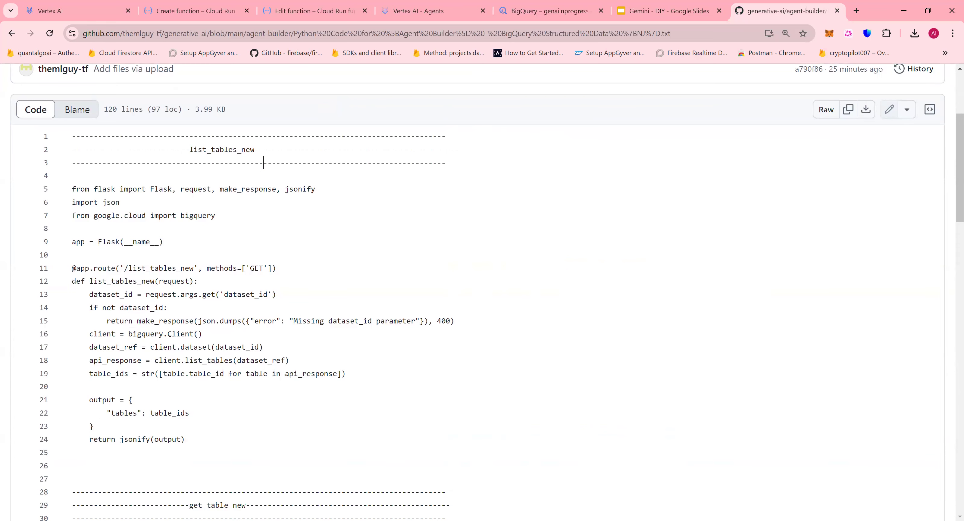
pyautogui.moveTo(128, 335); pyautogui.dragTo(182, 335)
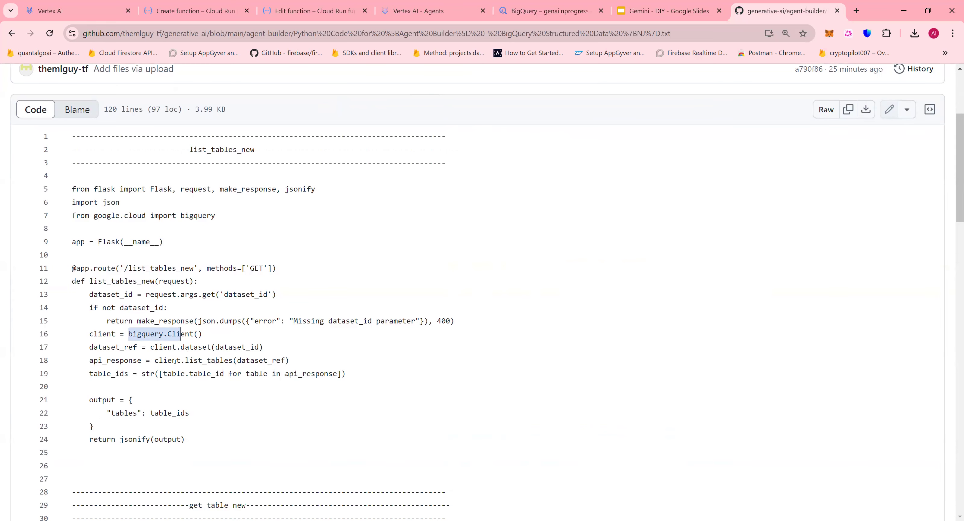
pyautogui.scroll(-6, 174, 361)
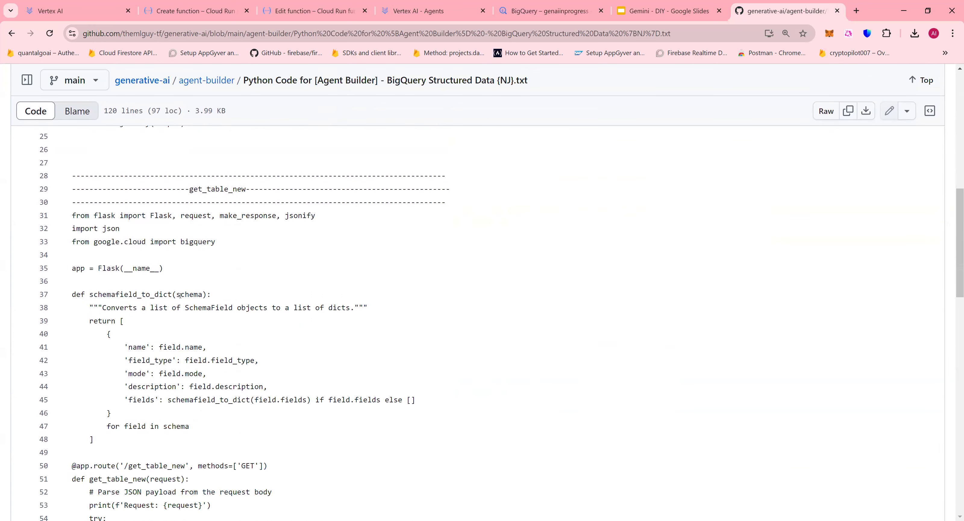
pyautogui.scroll(-2, 180, 296)
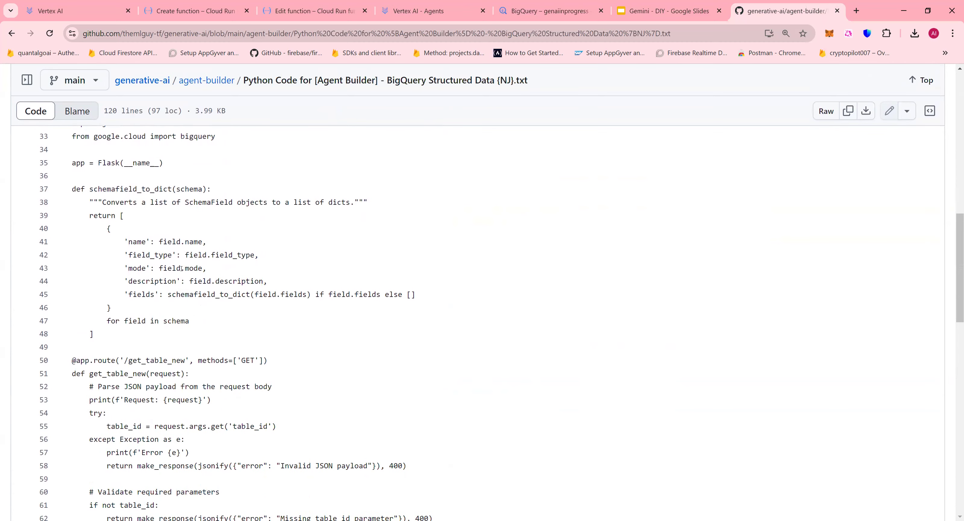
pyautogui.scroll(-6, 181, 268)
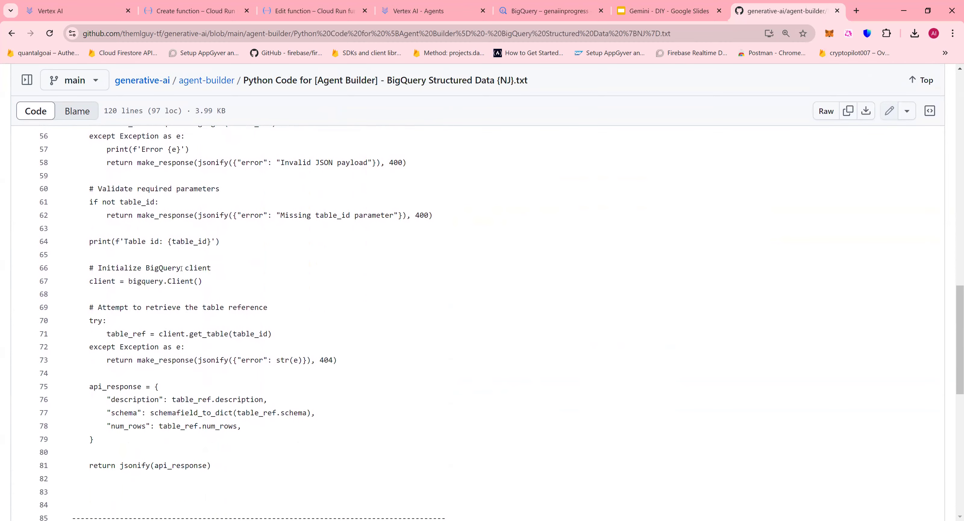
pyautogui.scroll(-7, 181, 269)
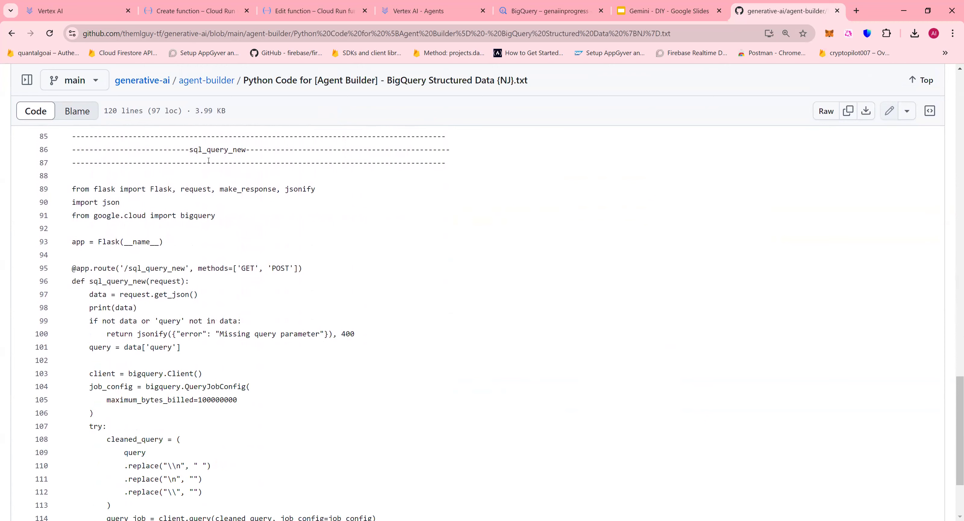
pyautogui.scroll(-2, 185, 294)
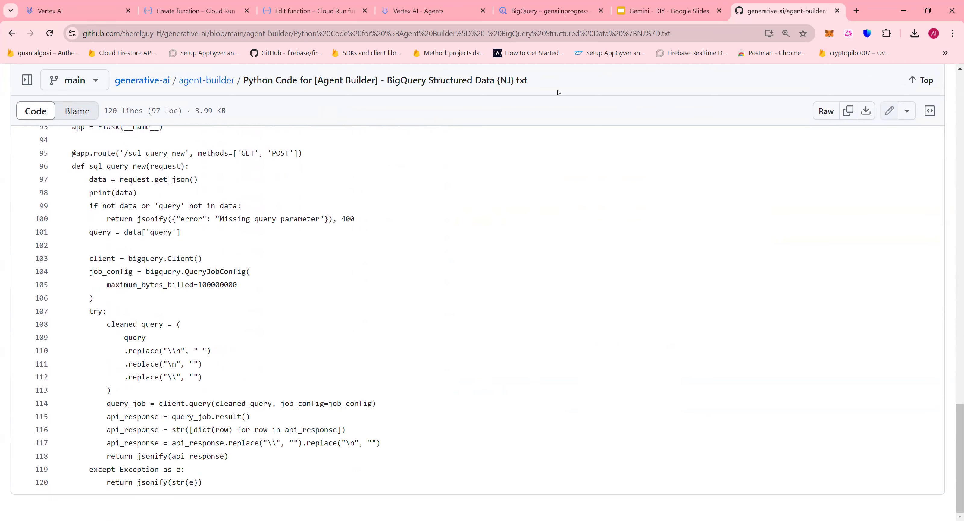
pyautogui.moveTo(539, 19)
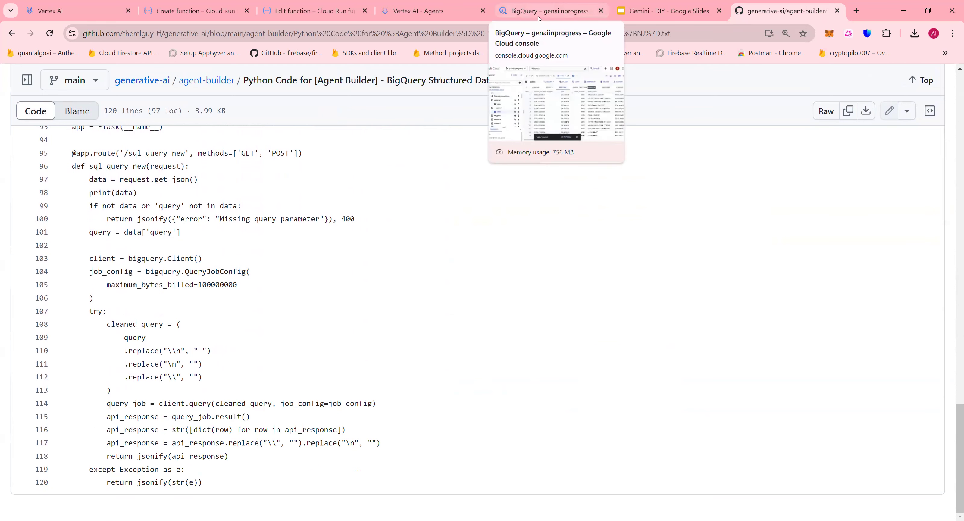
# Step: Check the new function's requirements.txt and open the "[Agent Builder] - BigQuery Structured Data" PDF guide from the agent-builder folder on GitHub
pyautogui.click(220, 12)
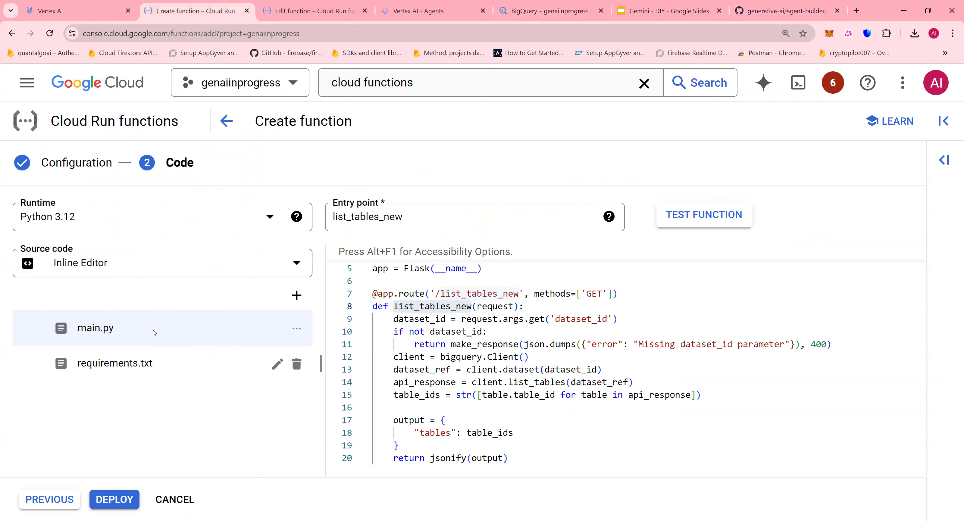
pyautogui.click(120, 363)
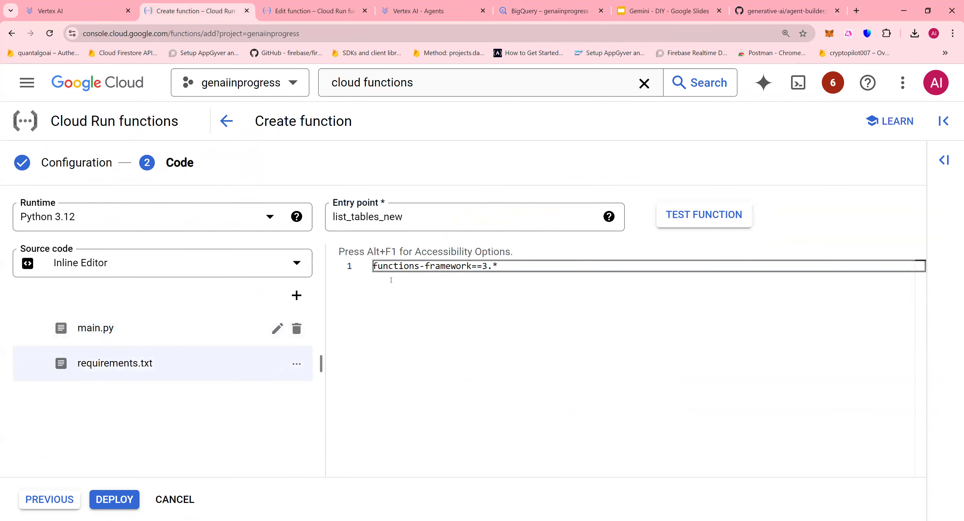
pyautogui.click(786, 11)
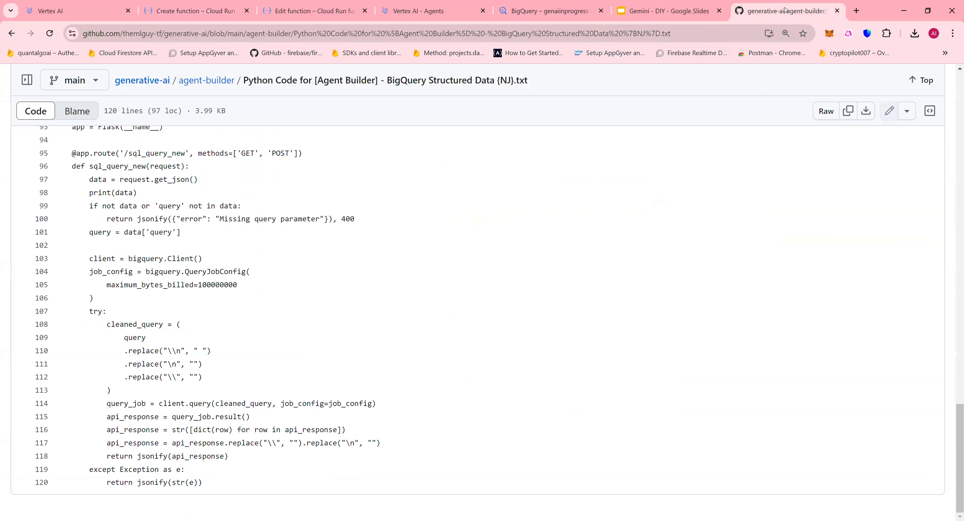
pyautogui.click(217, 87)
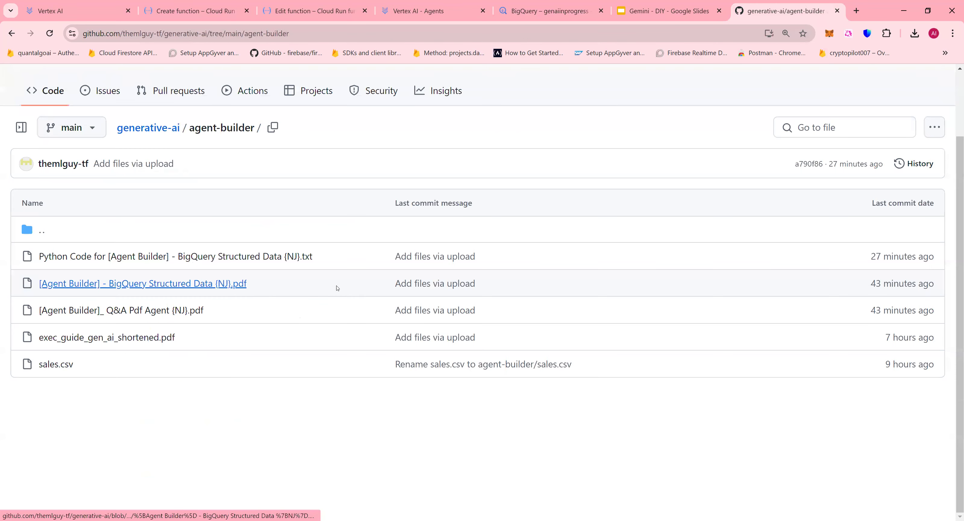
pyautogui.click(338, 288)
# Step: Examine the guide's Task 3 for the list_tables_new function, loading more pages to reach the full requirements.txt contents
pyautogui.scroll(-5, 443, 292)
pyautogui.scroll(-15, 440, 300)
pyautogui.scroll(-20, 440, 299)
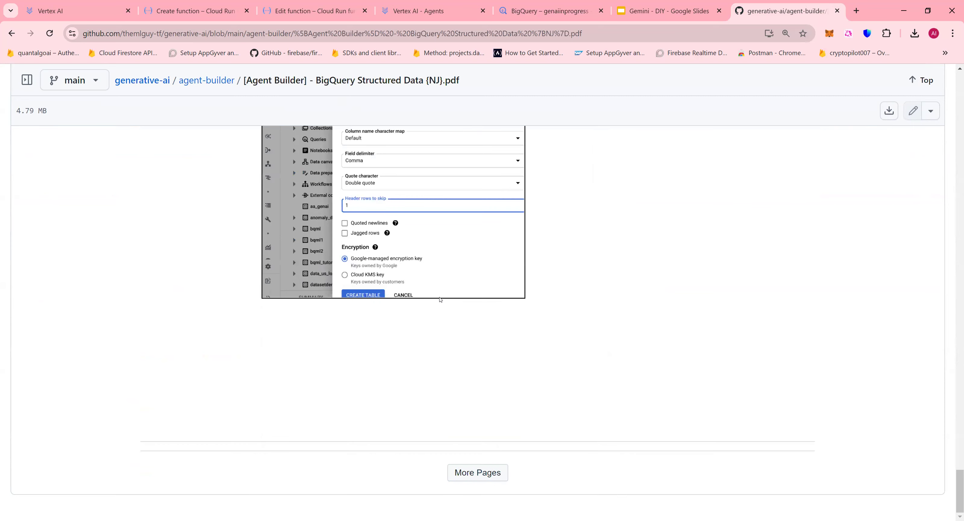
pyautogui.click(467, 471)
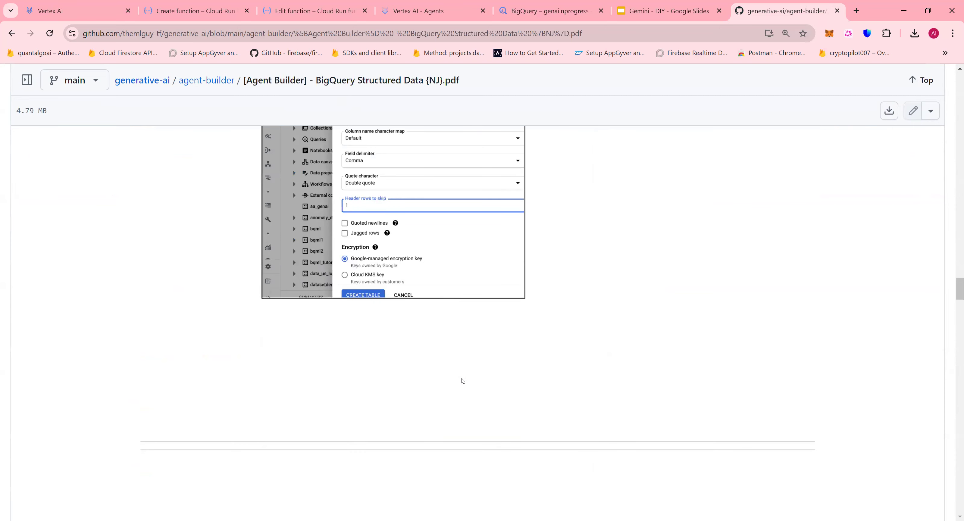
pyautogui.scroll(-10, 463, 380)
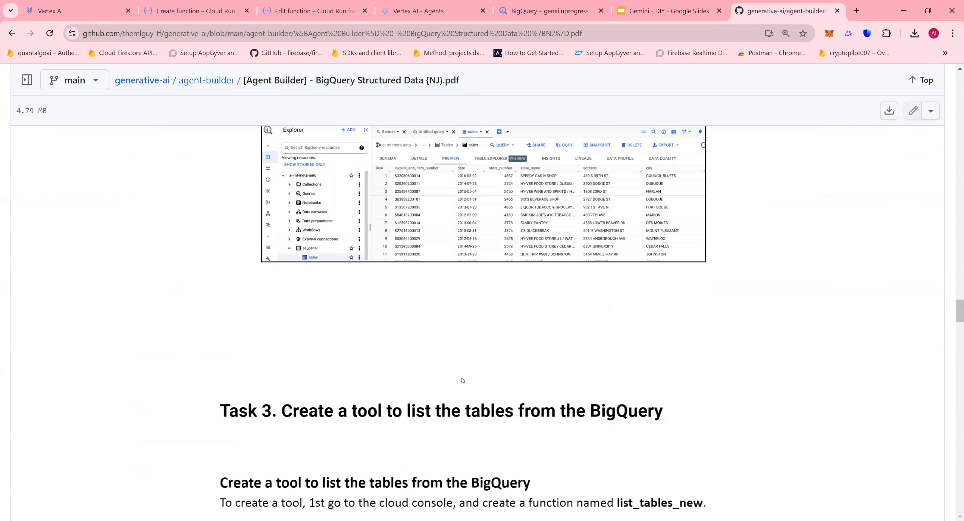
pyautogui.scroll(-15, 463, 381)
pyautogui.scroll(-15, 463, 380)
pyautogui.scroll(-15, 463, 380)
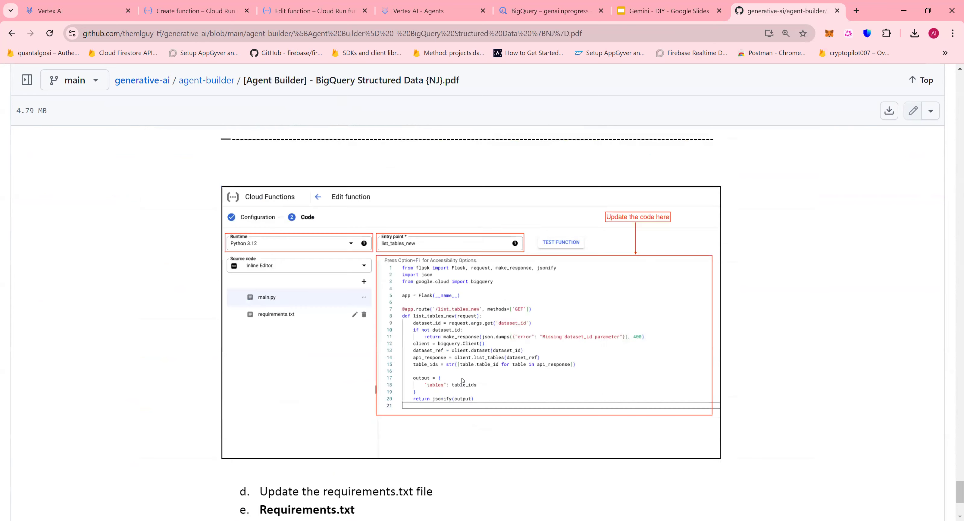
pyautogui.scroll(-5, 463, 381)
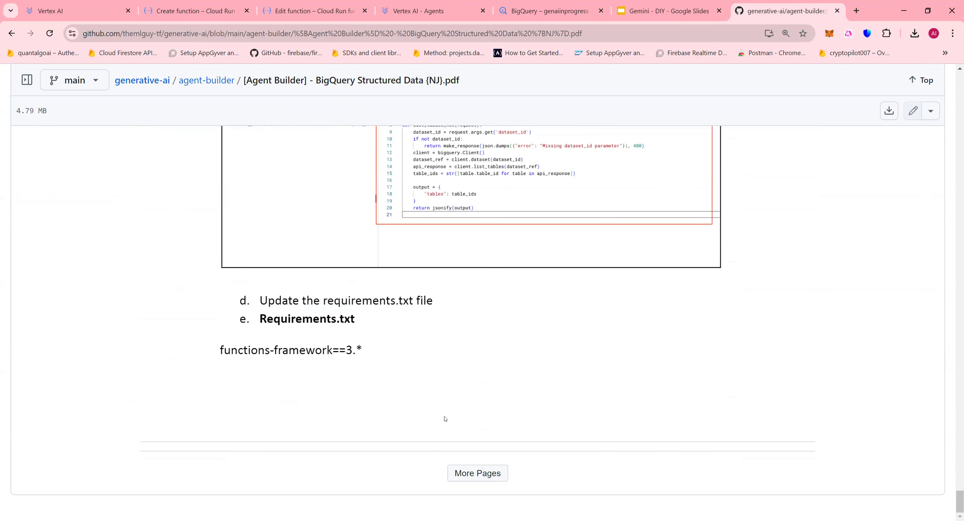
pyautogui.click(464, 473)
pyautogui.scroll(-5, 364, 360)
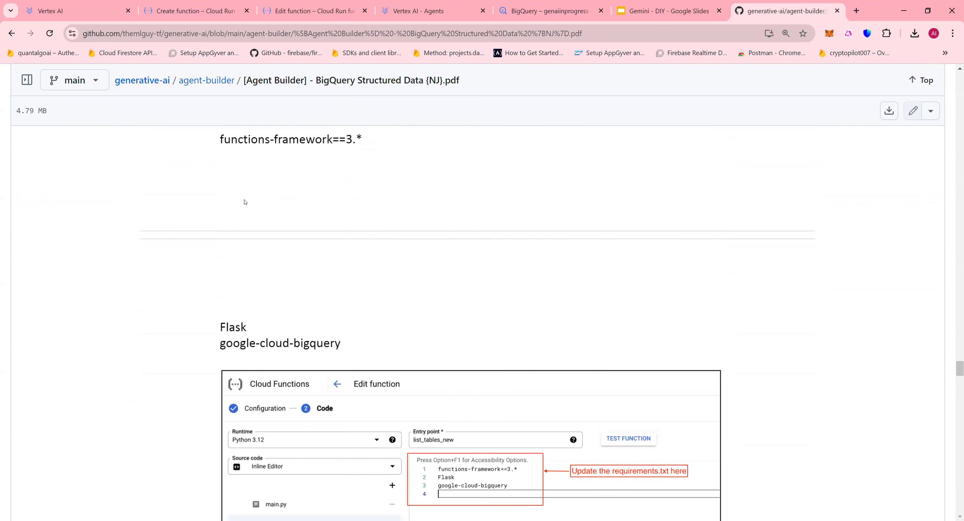
pyautogui.scroll(1, 285, 226)
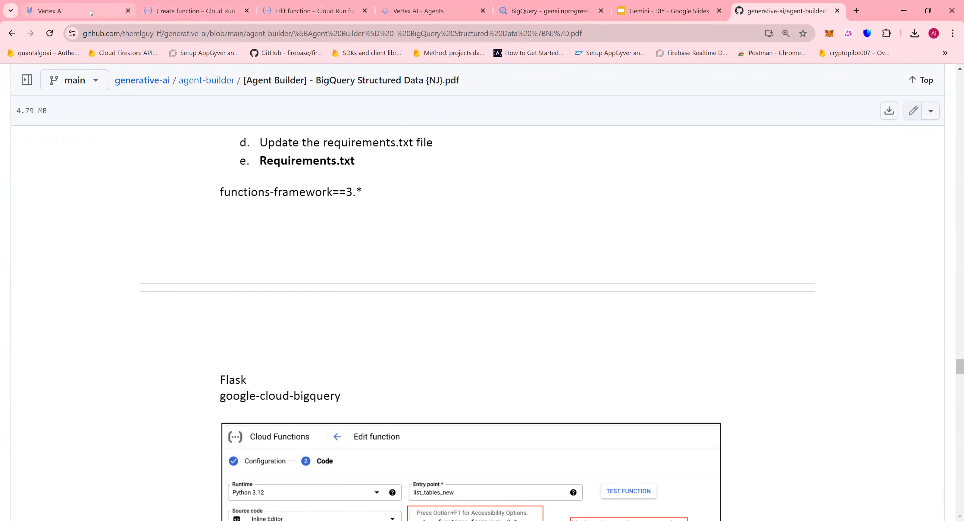
# Step: Leave the undeployed function draft and open the details of the existing list_tables_new Cloud Run function
pyautogui.click(165, 11)
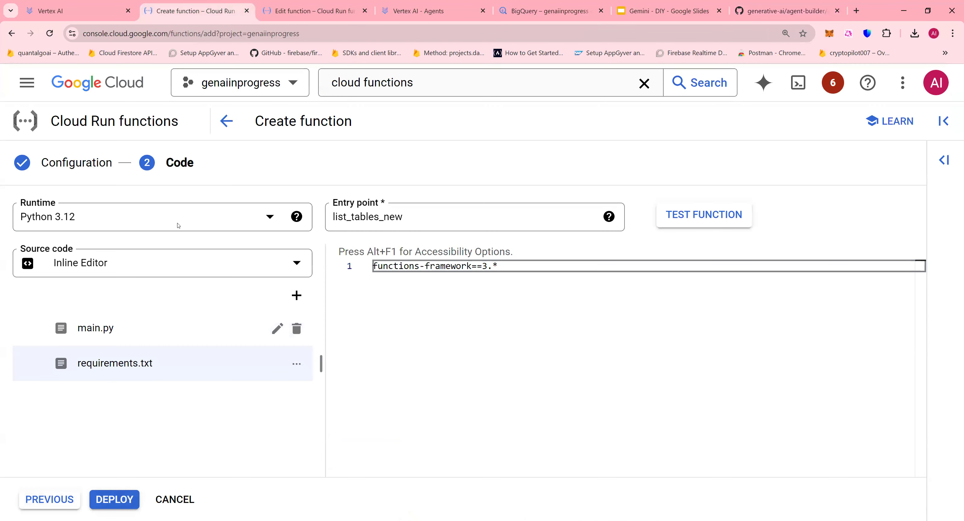
pyautogui.click(225, 121)
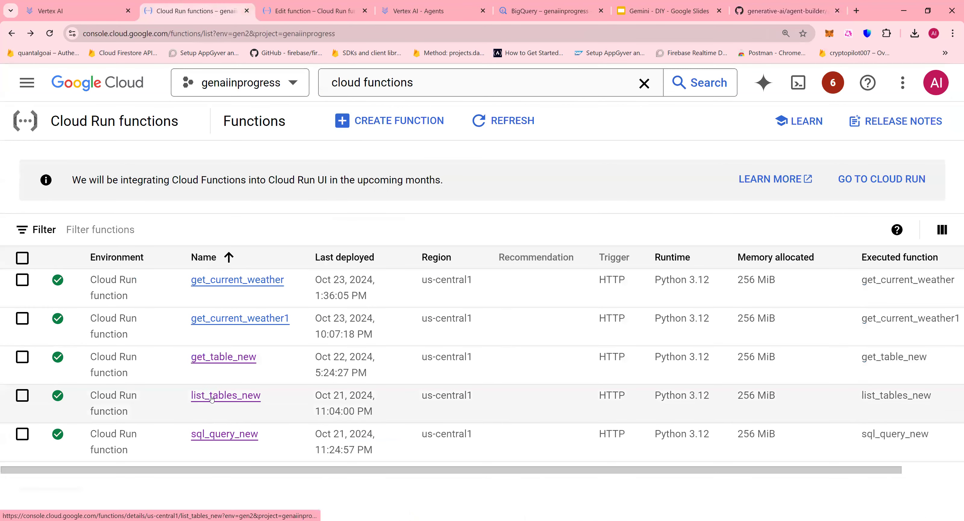
pyautogui.click(211, 395)
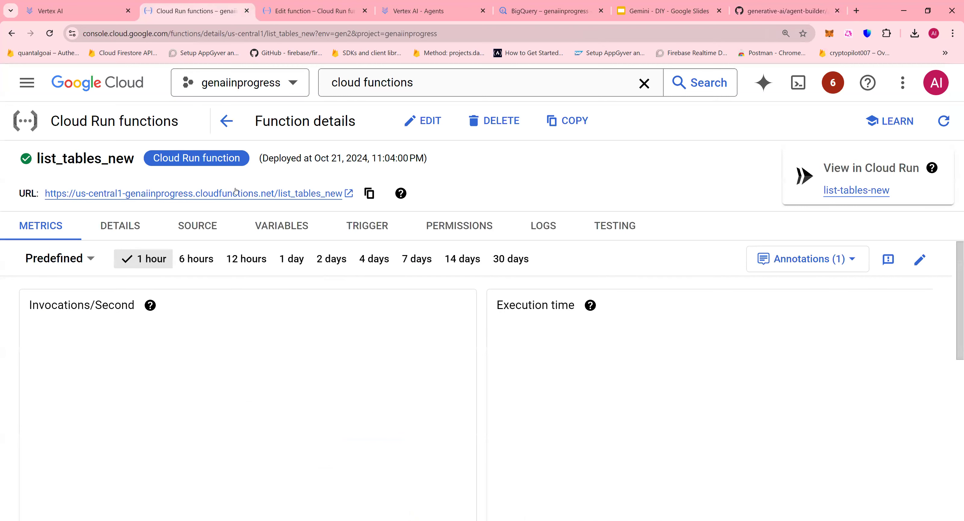
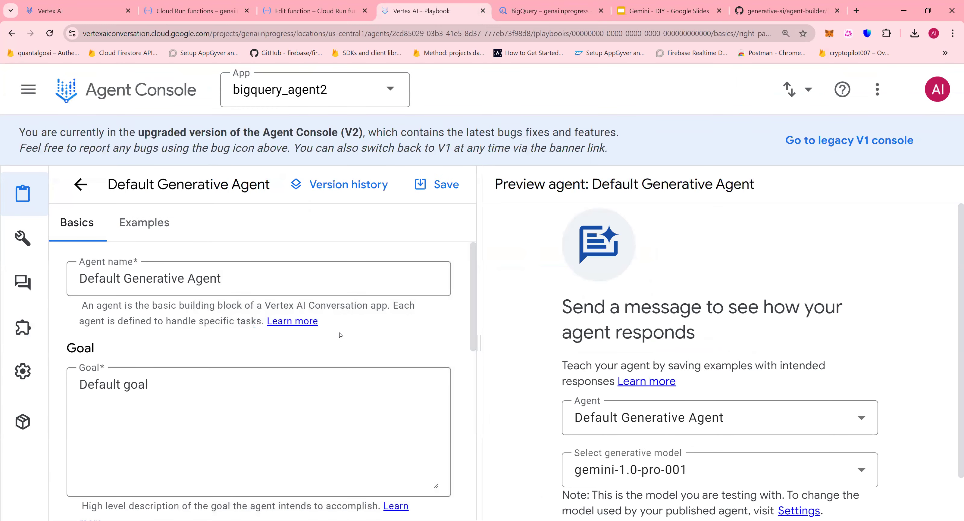
# Step: Start creating a tool for the bigquery_agent2 app with the OpenAPI type, ready for its tool name
pyautogui.scroll(-1, 341, 335)
pyautogui.scroll(1, 96, 314)
pyautogui.click(28, 247)
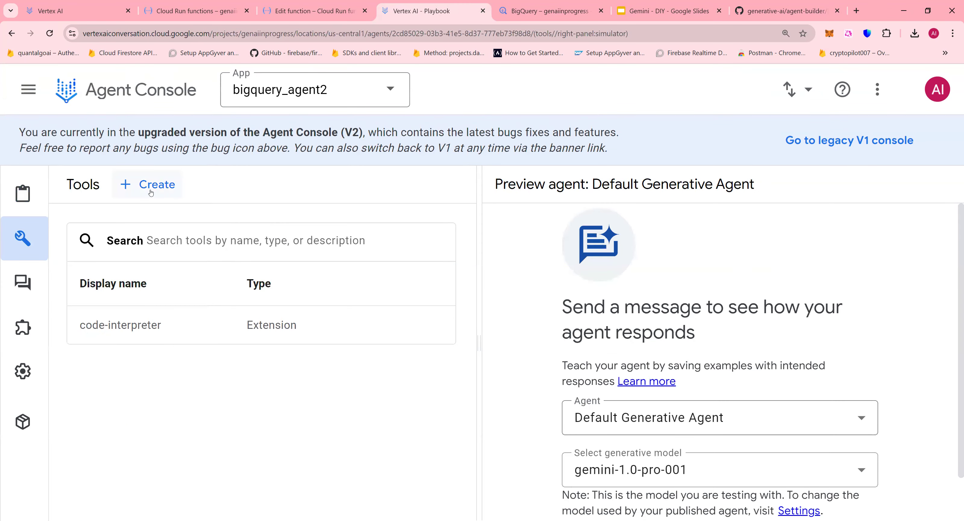
pyautogui.click(151, 193)
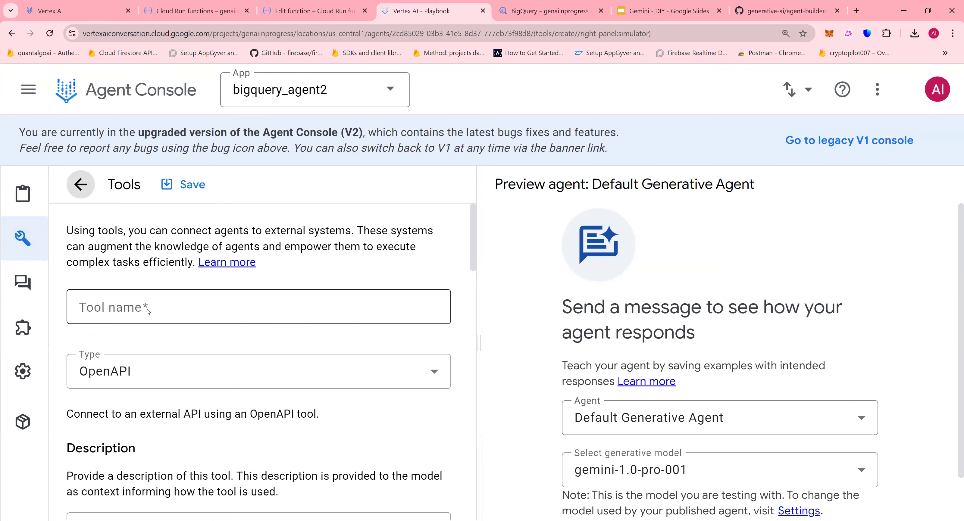
pyautogui.click(148, 312)
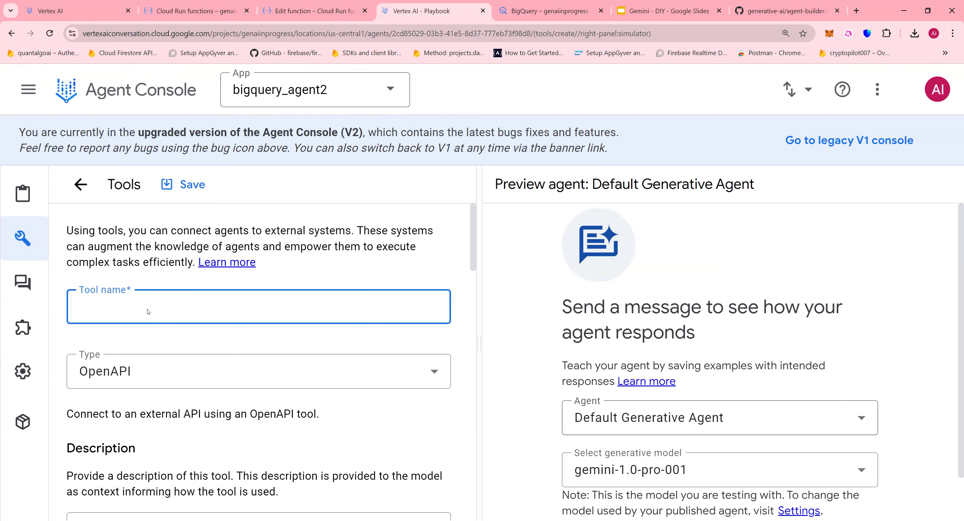
pyautogui.scroll(-1, 148, 312)
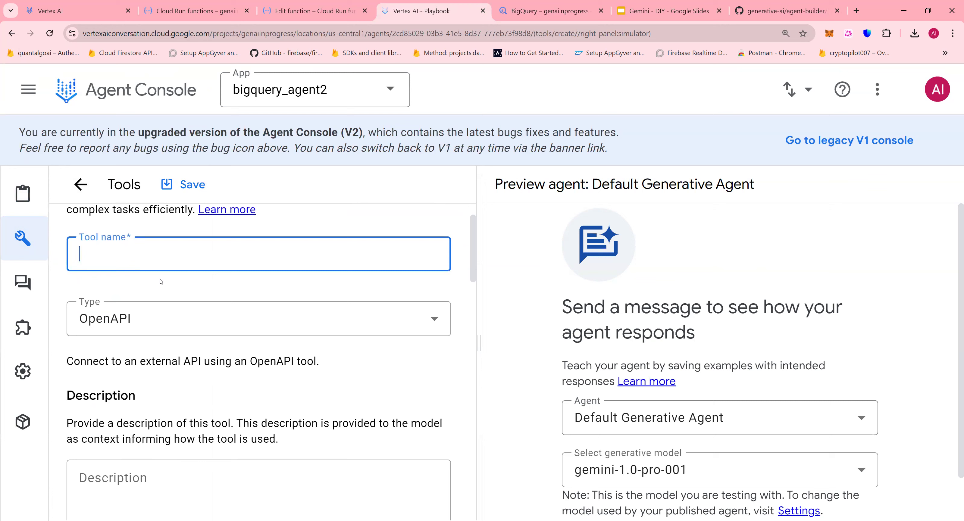
# Step: Check the list_tables_new function's URL and open the list_tables_new tool in the bigquery_agent_new app
pyautogui.click(211, 17)
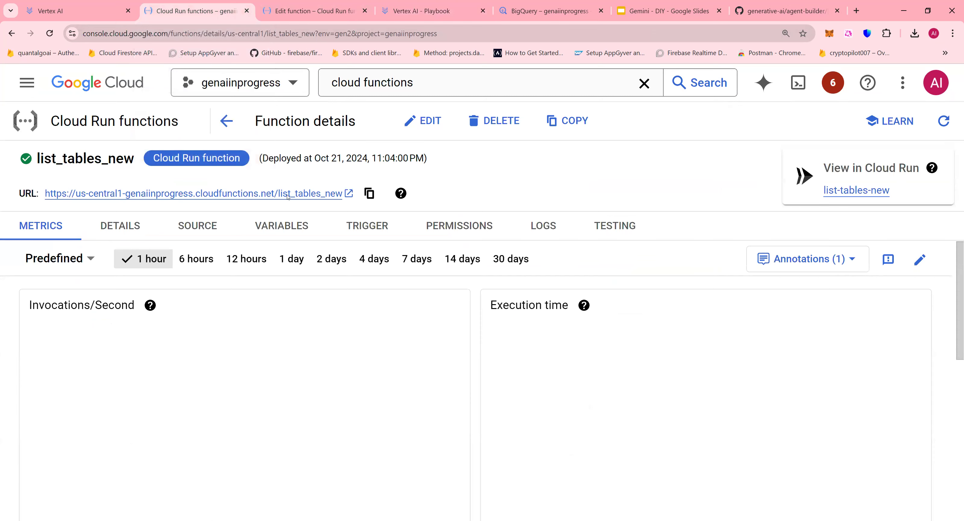
pyautogui.click(77, 12)
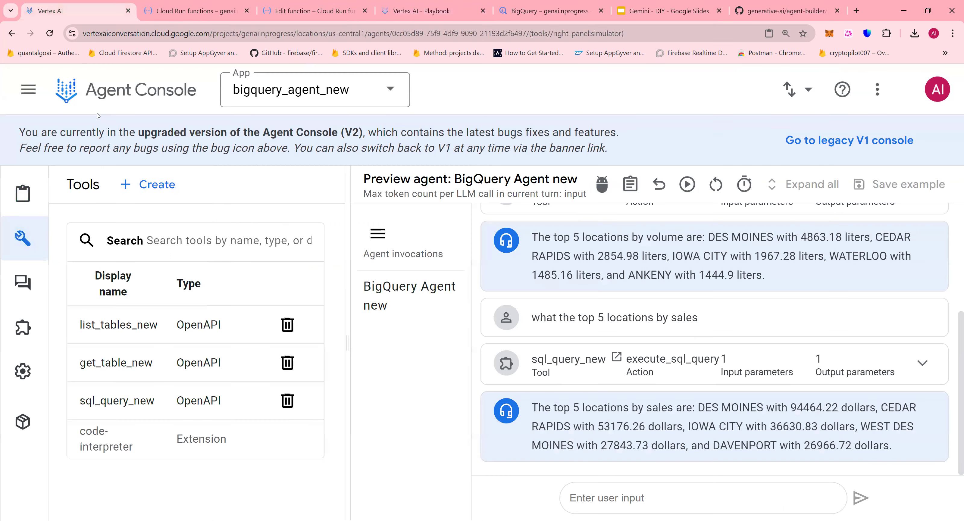
pyautogui.click(113, 331)
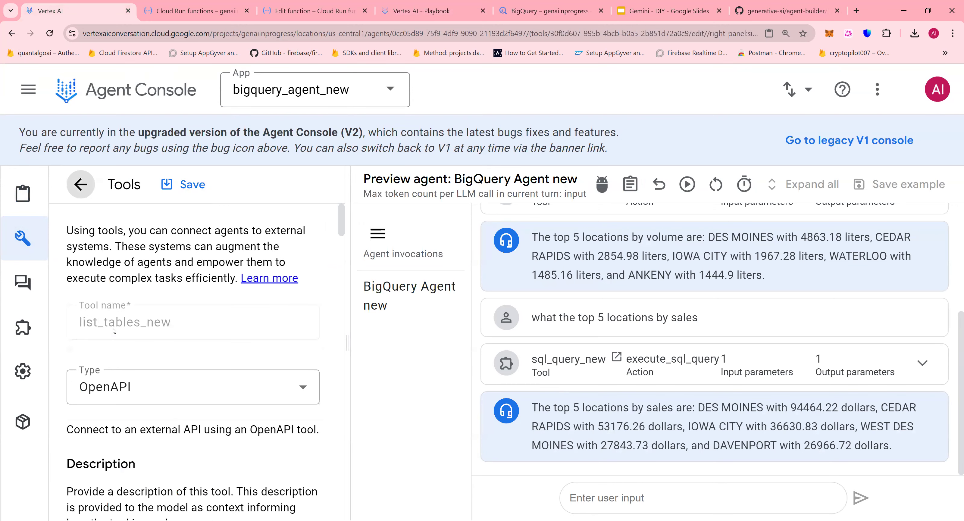
# Step: Enlarge the list_tables_new tool's description box and select its full text, including the project, dataset and table IDs
pyautogui.scroll(-5, 113, 328)
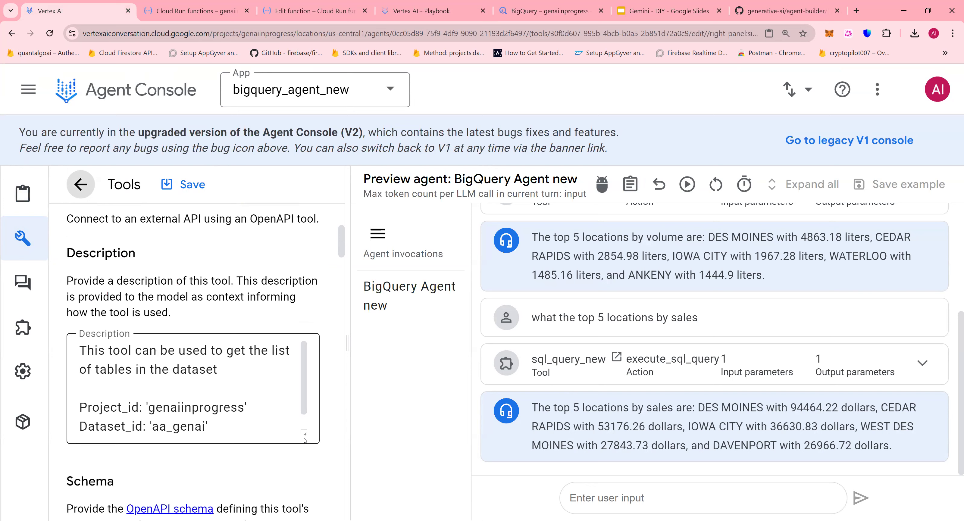
pyautogui.moveTo(304, 437); pyautogui.dragTo(303, 498)
pyautogui.click(275, 448)
pyautogui.scroll(-1, 275, 448)
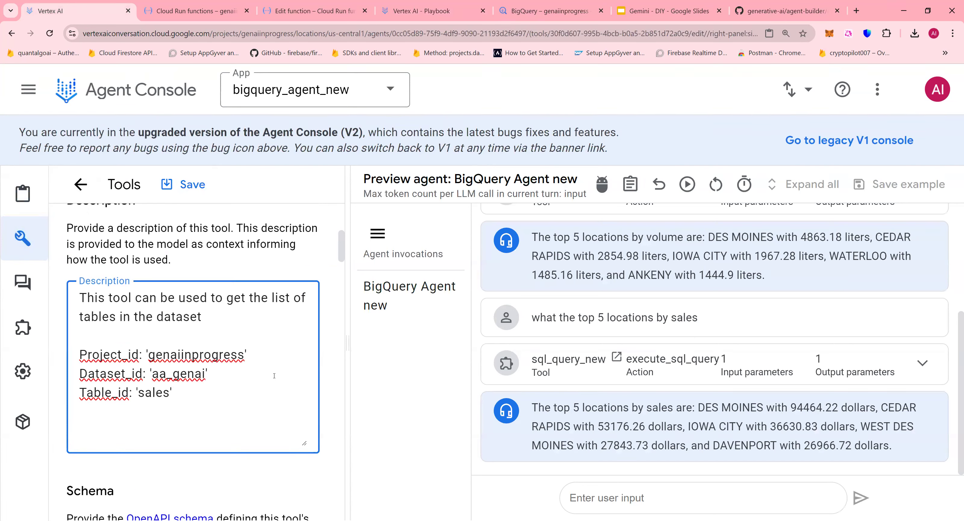
pyautogui.moveTo(77, 301); pyautogui.dragTo(95, 299)
pyautogui.moveTo(190, 310); pyautogui.dragTo(230, 309)
pyautogui.moveTo(180, 386); pyautogui.dragTo(77, 295)
# Step: Widen the tool editing pane and examine the beginning of the list_tables_new OpenAPI schema
pyautogui.scroll(-2, 123, 348)
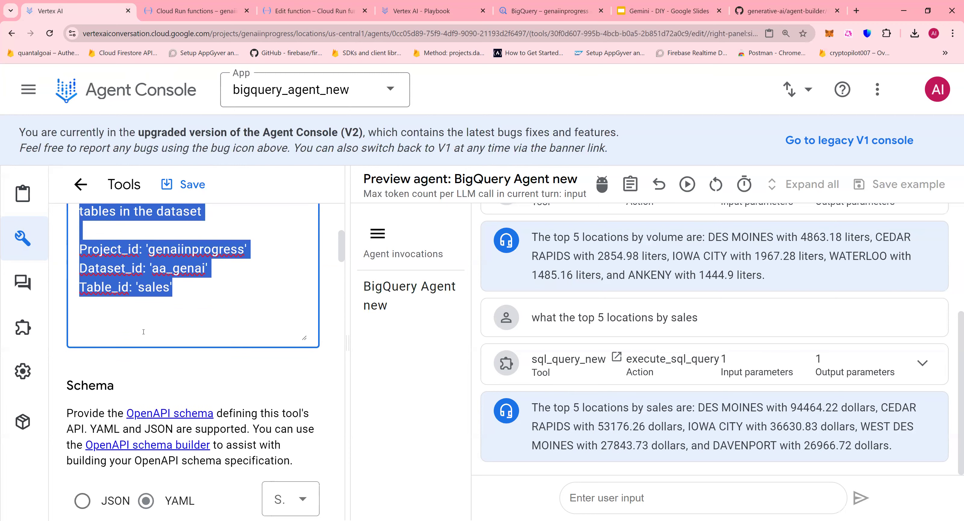
pyautogui.scroll(-5, 170, 319)
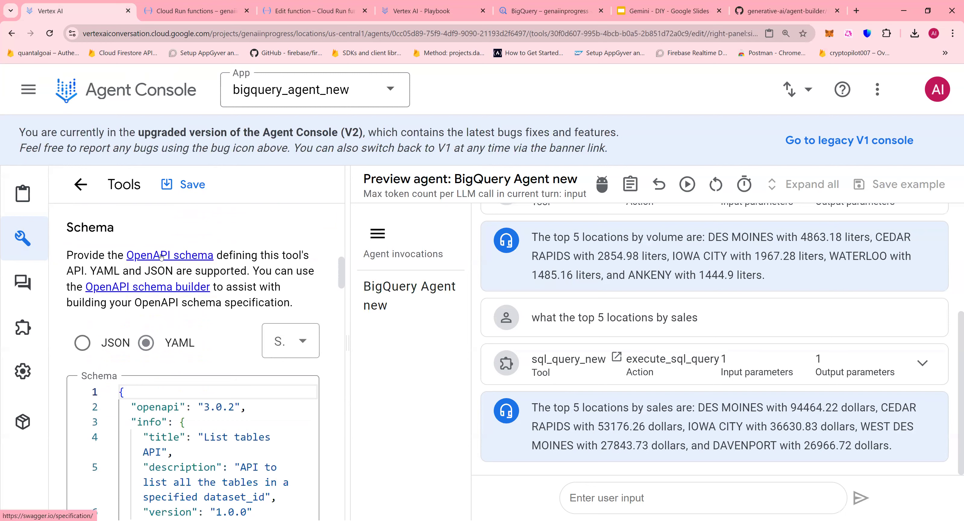
pyautogui.scroll(-1, 160, 288)
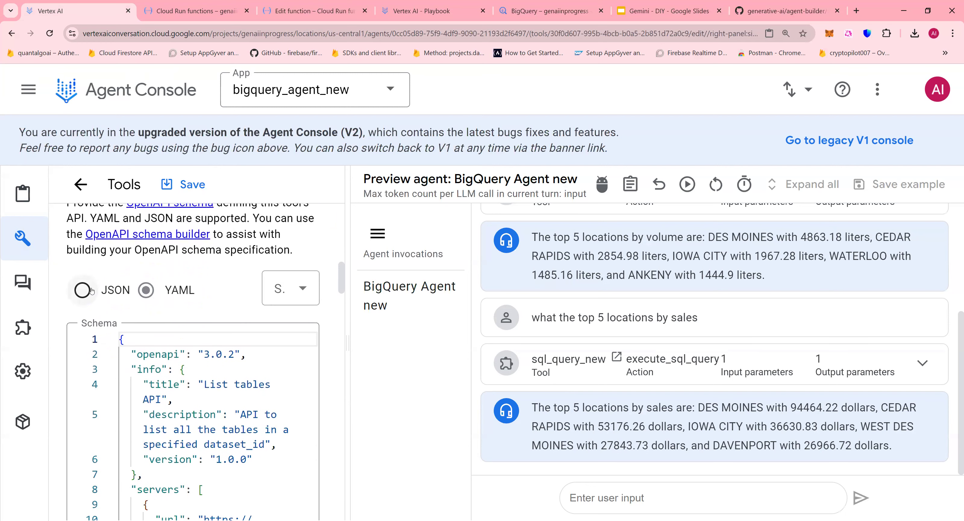
pyautogui.moveTo(346, 343); pyautogui.dragTo(557, 332)
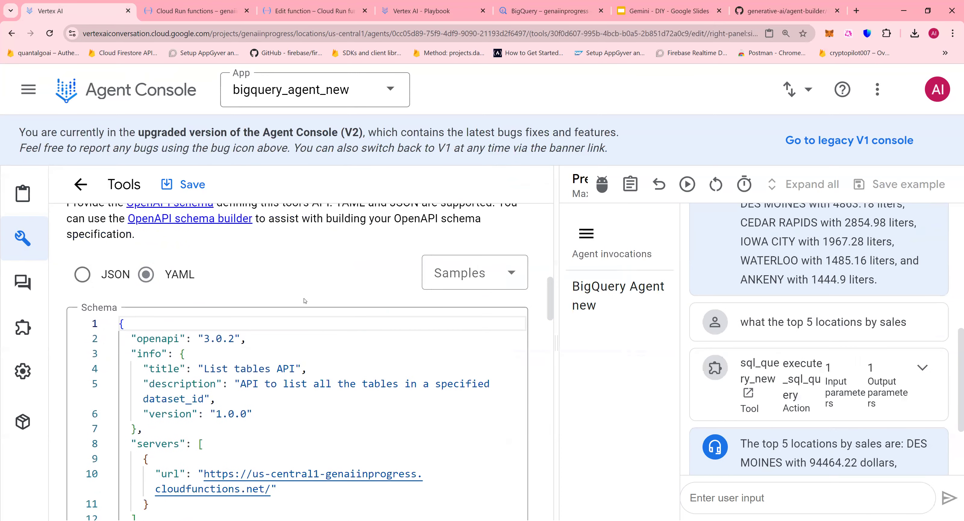
pyautogui.scroll(-1, 268, 300)
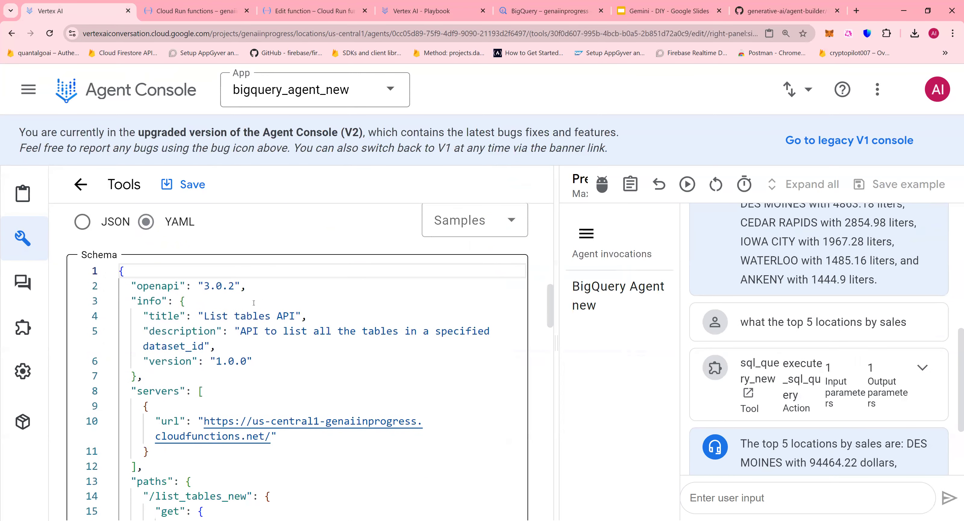
# Step: Switch the list_tables_new schema format to JSON and back to YAML, and look through the converted schema
pyautogui.click(87, 227)
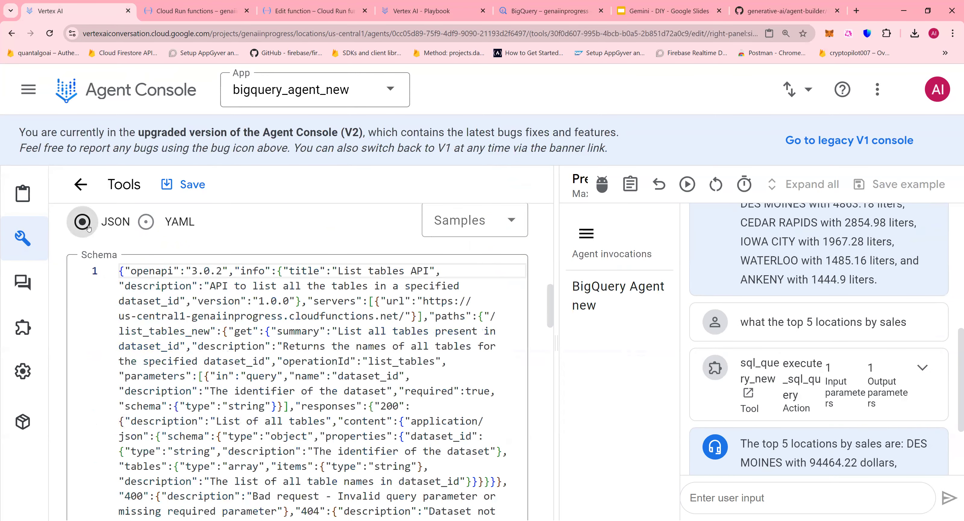
pyautogui.click(145, 222)
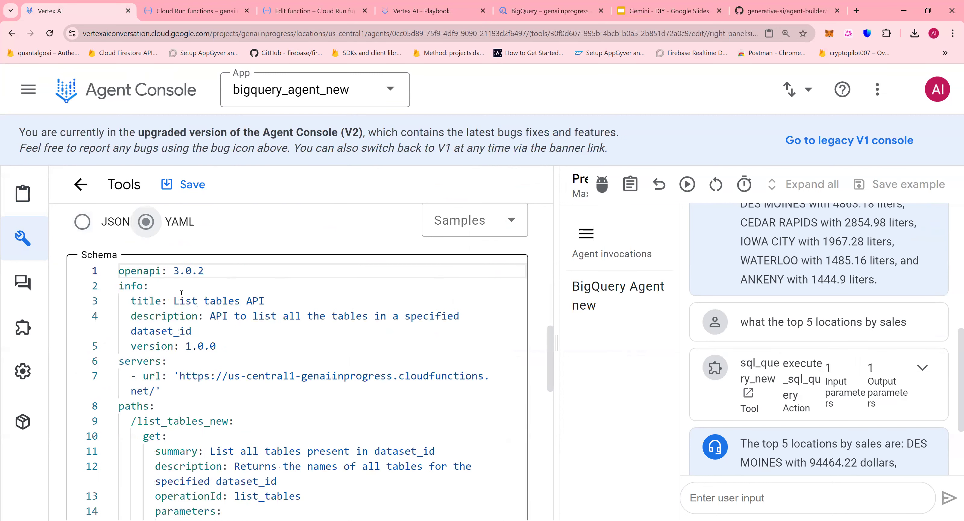
pyautogui.scroll(-1, 181, 293)
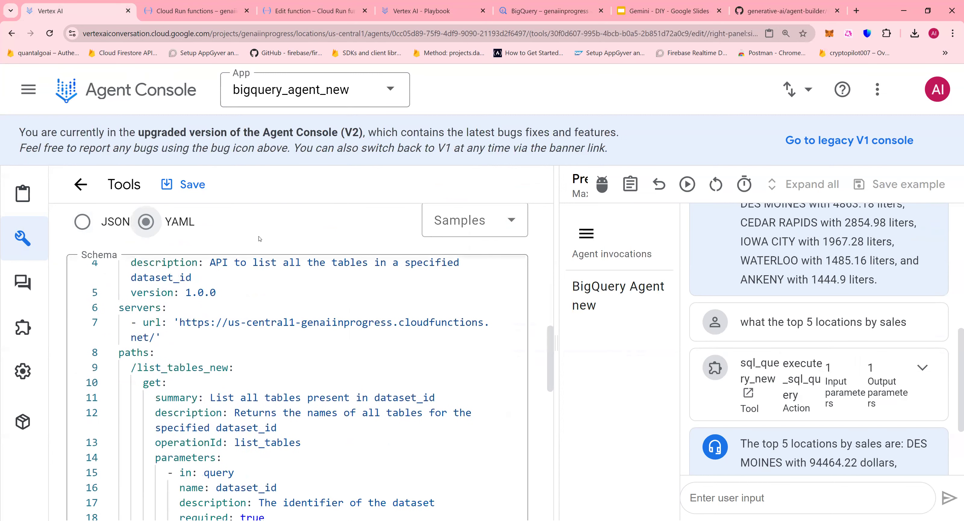
pyautogui.scroll(-1, 221, 264)
# Step: Discard the schema format conversion by reopening the list_tables_new tool without saving, and return to its schema
pyautogui.click(87, 191)
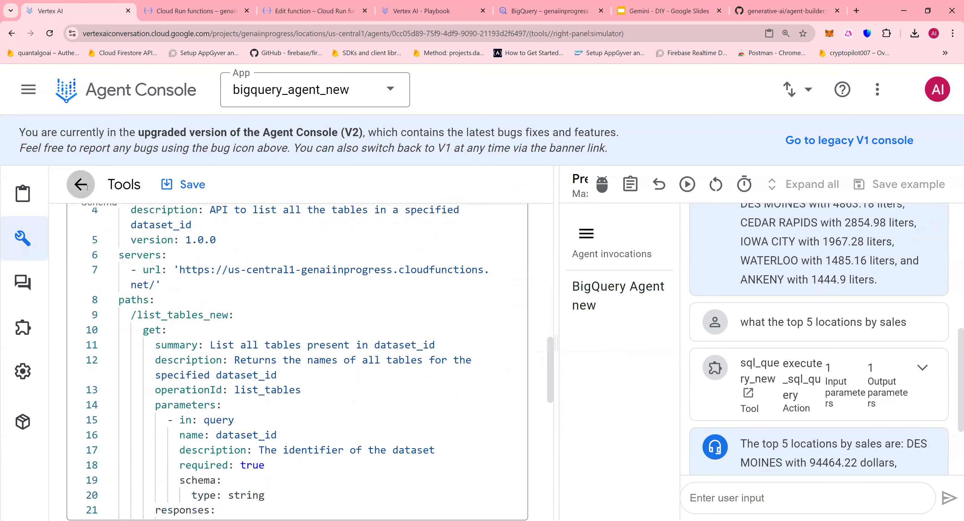
pyautogui.click(150, 333)
pyautogui.scroll(-10, 202, 320)
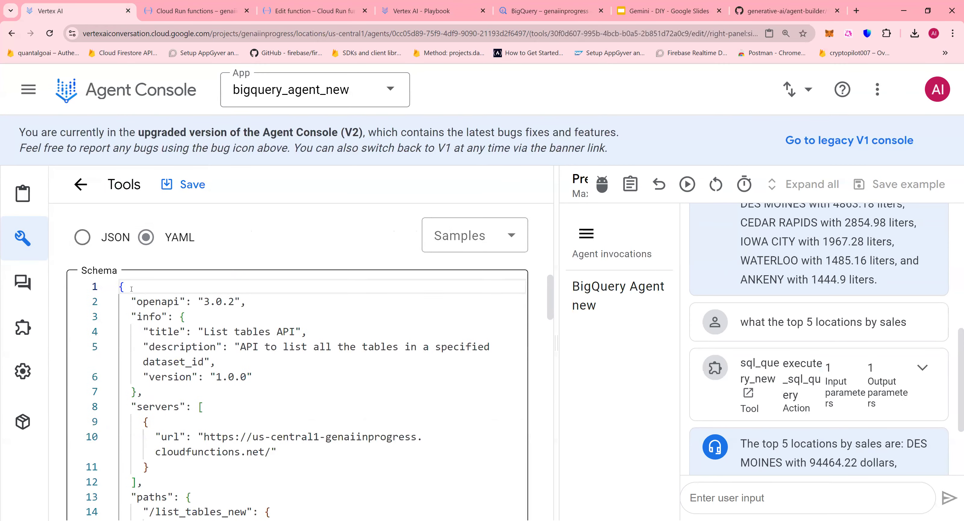
pyautogui.scroll(-1, 131, 289)
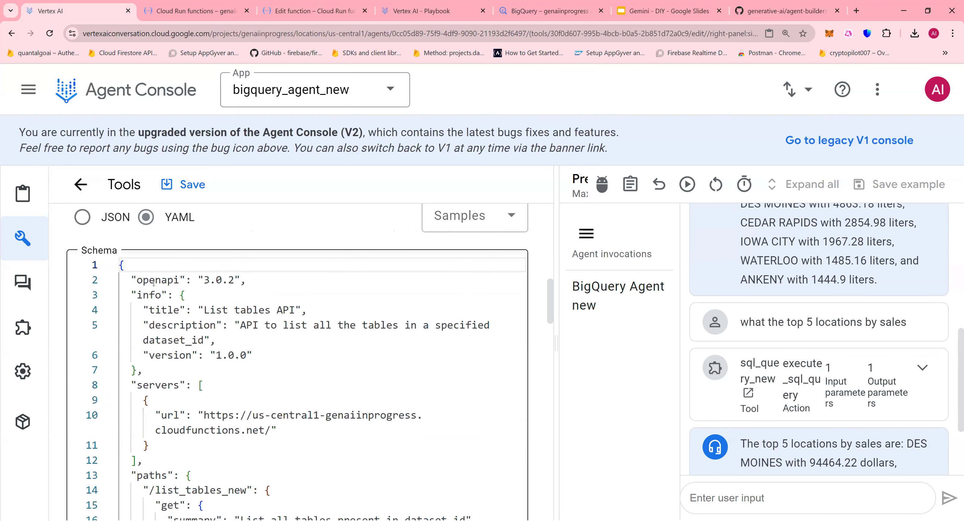
# Step: Compare the server URL in the list_tables_new schema with the deployed Cloud Run function's URL, and examine the schema's path and parameters
pyautogui.scroll(-2, 246, 404)
pyautogui.moveTo(283, 379); pyautogui.dragTo(205, 363)
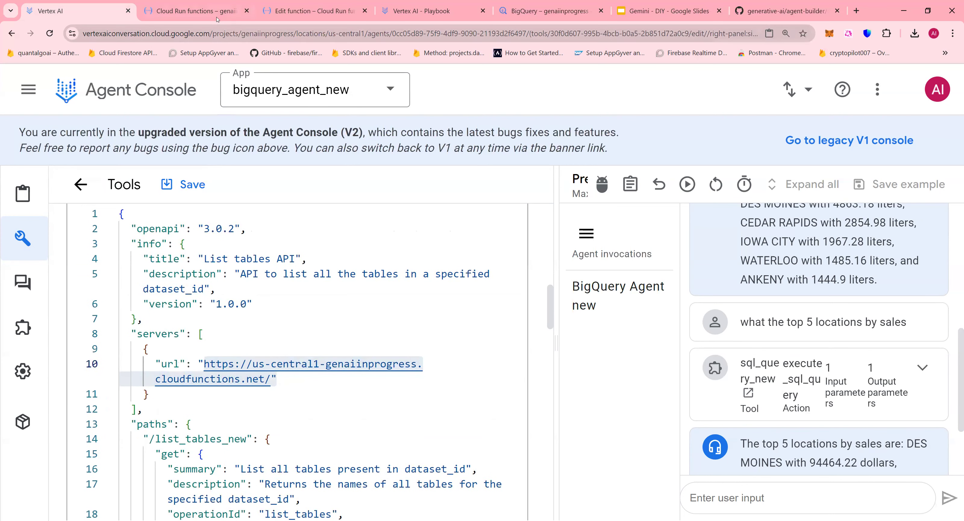
pyautogui.hotkey('ctrl', 'Tab')
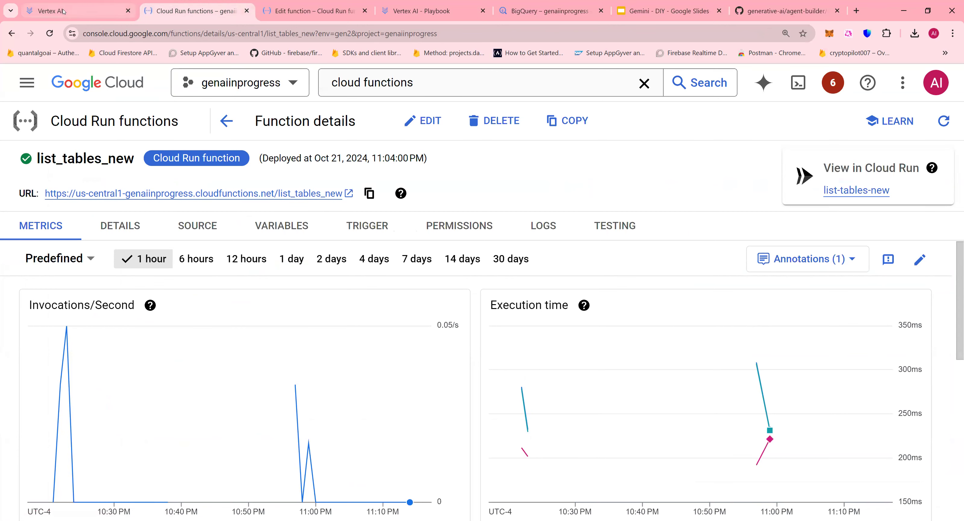
pyautogui.click(74, 10)
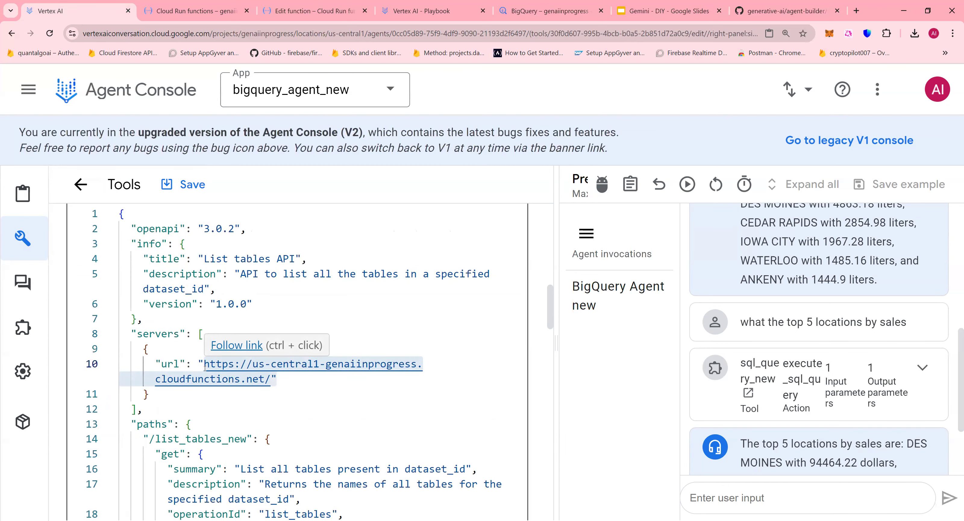
pyautogui.scroll(-3, 204, 367)
pyautogui.scroll(-2, 205, 367)
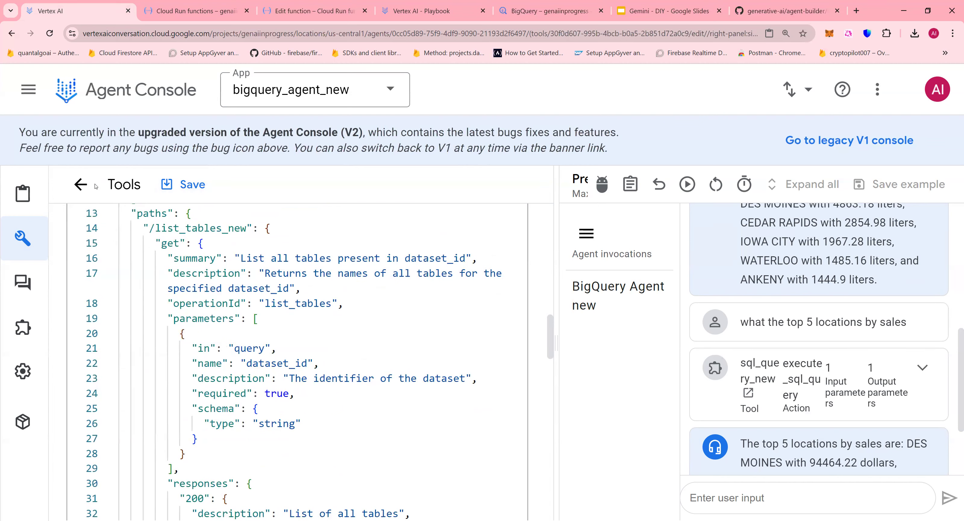
# Step: Open the get_table_new tool and enlarge its description box to read the usage instructions and IDs
pyautogui.click(81, 184)
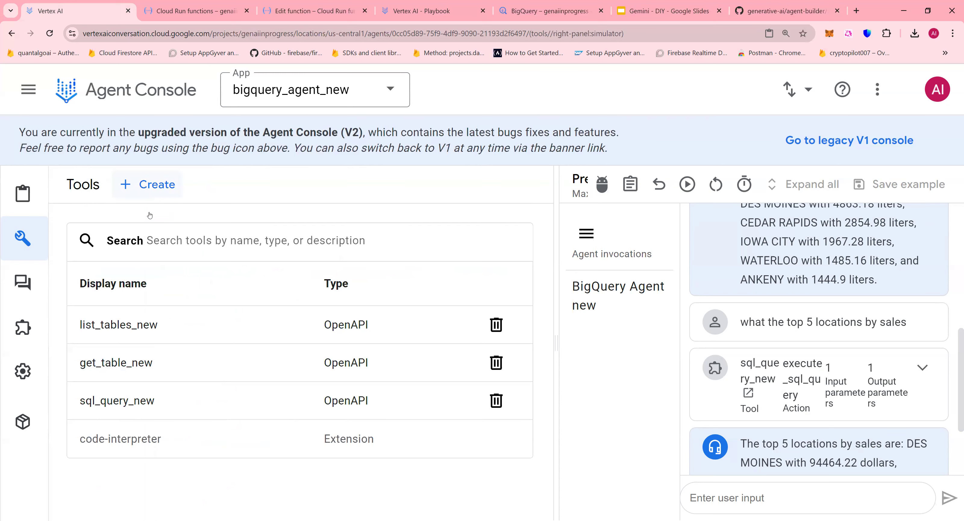
pyautogui.click(102, 360)
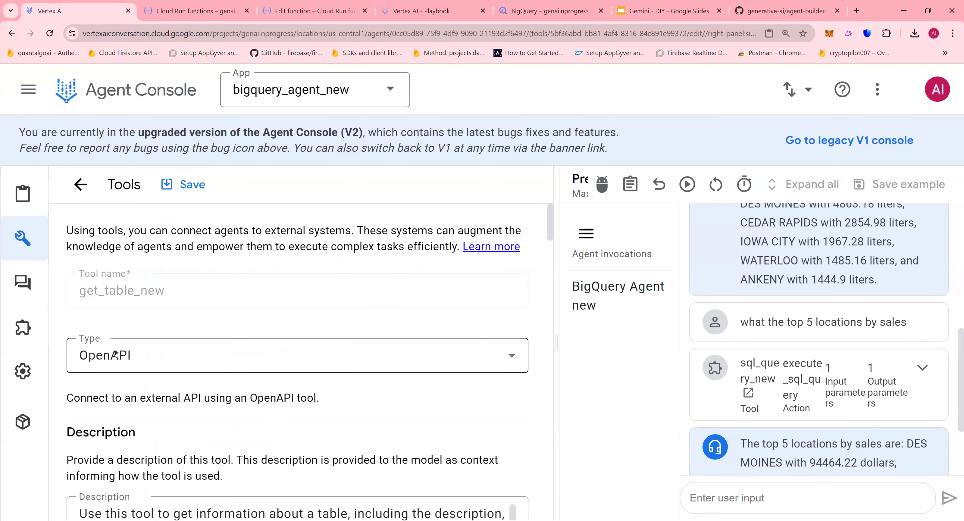
pyautogui.scroll(-4, 119, 352)
pyautogui.scroll(-3, 119, 350)
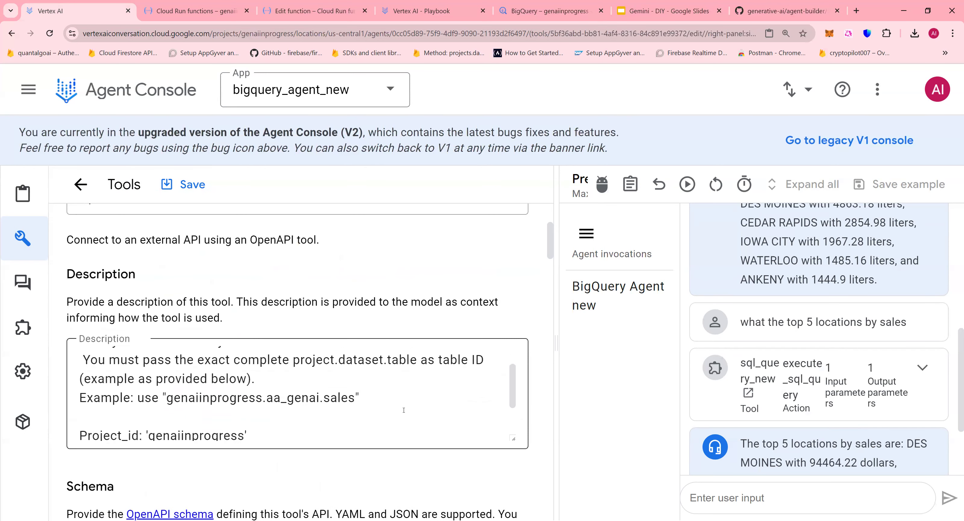
pyautogui.moveTo(514, 440); pyautogui.dragTo(514, 520)
pyautogui.scroll(1, 388, 452)
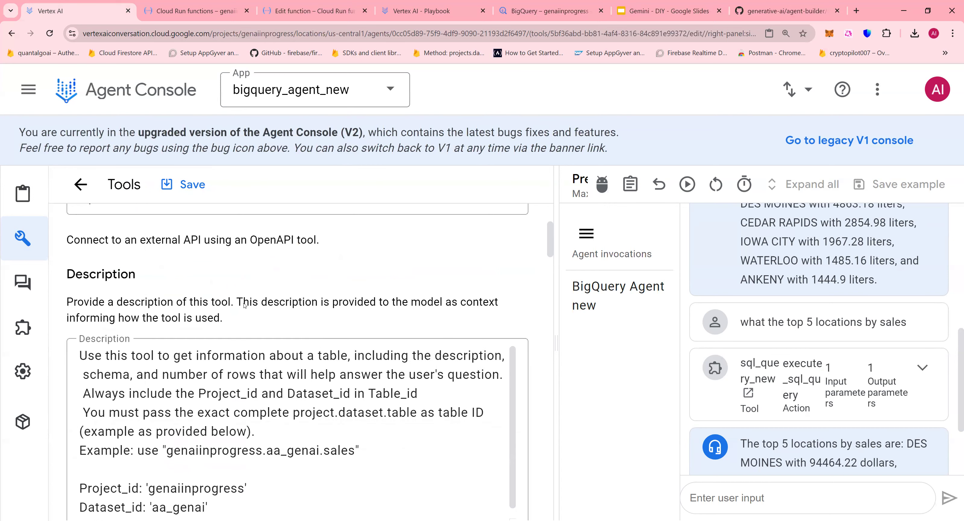
pyautogui.scroll(-1, 343, 327)
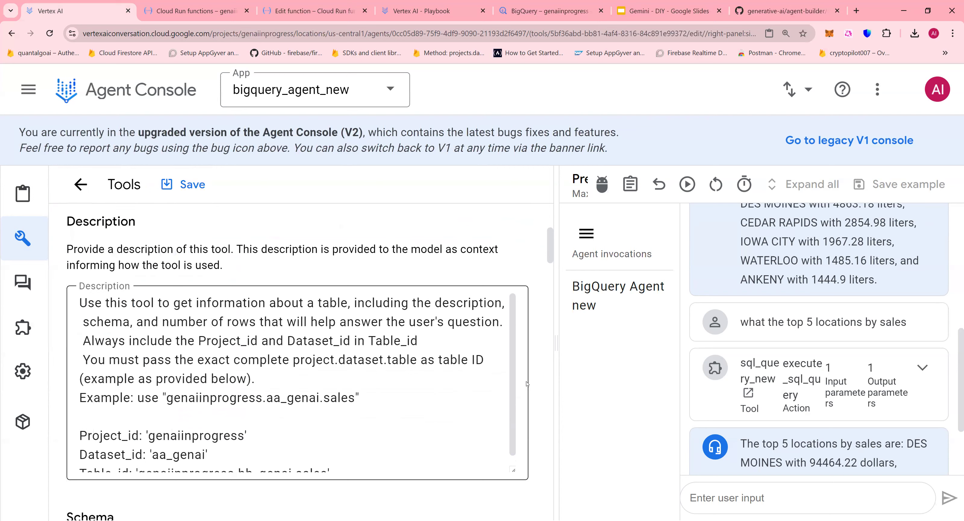
# Step: Examine the get_table_new OpenAPI schema and select its server URL
pyautogui.scroll(-2, 533, 386)
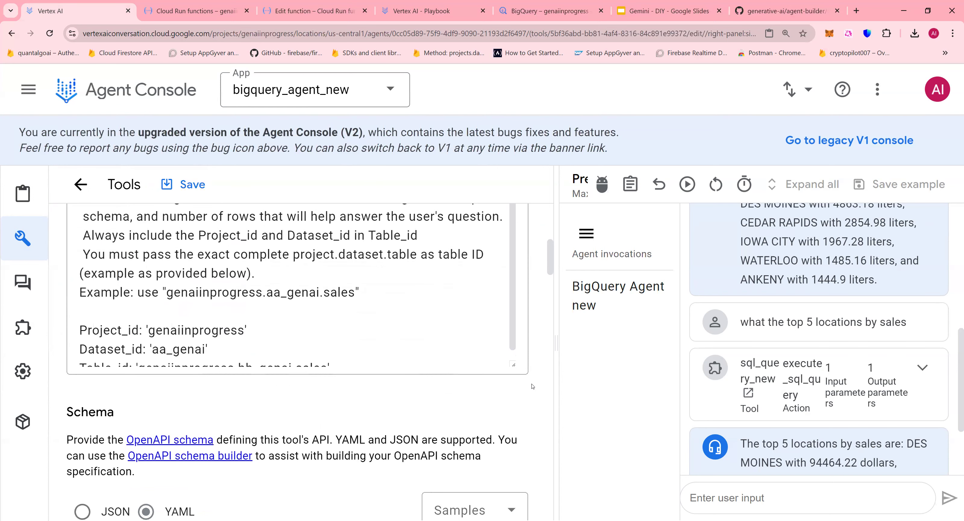
pyautogui.scroll(-6, 533, 387)
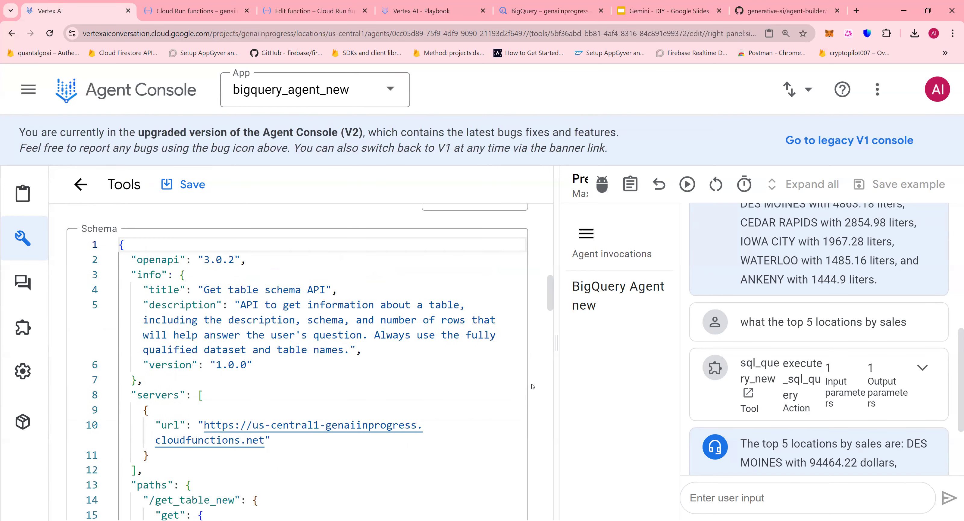
pyautogui.scroll(-1, 533, 387)
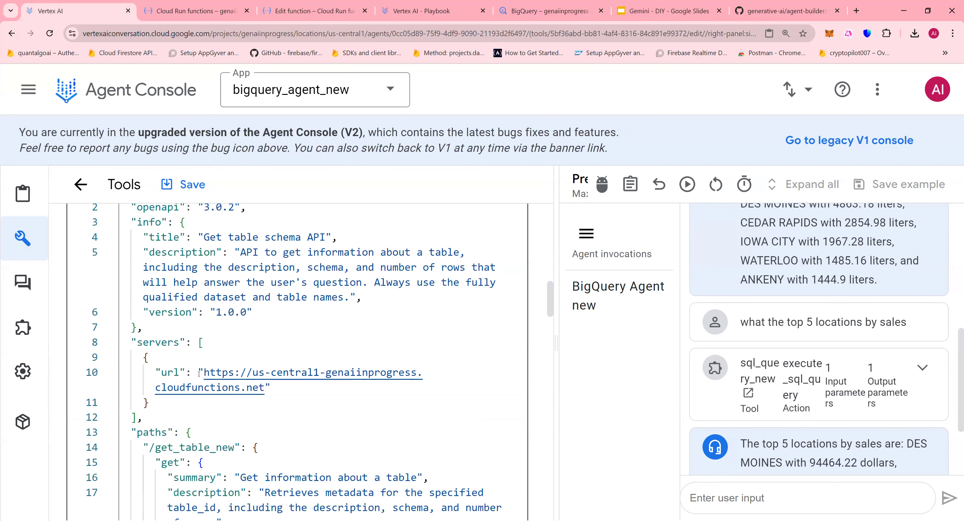
pyautogui.moveTo(203, 372); pyautogui.dragTo(267, 389)
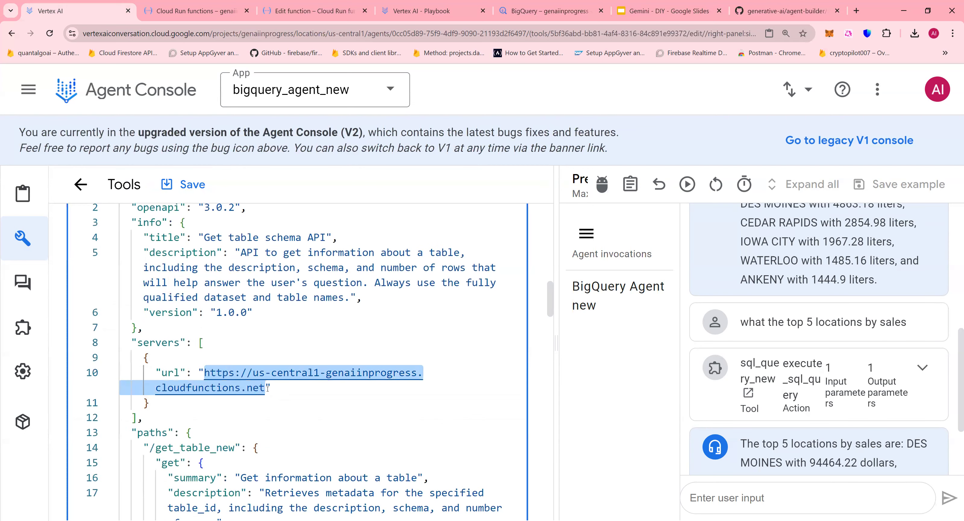
pyautogui.scroll(8, 268, 388)
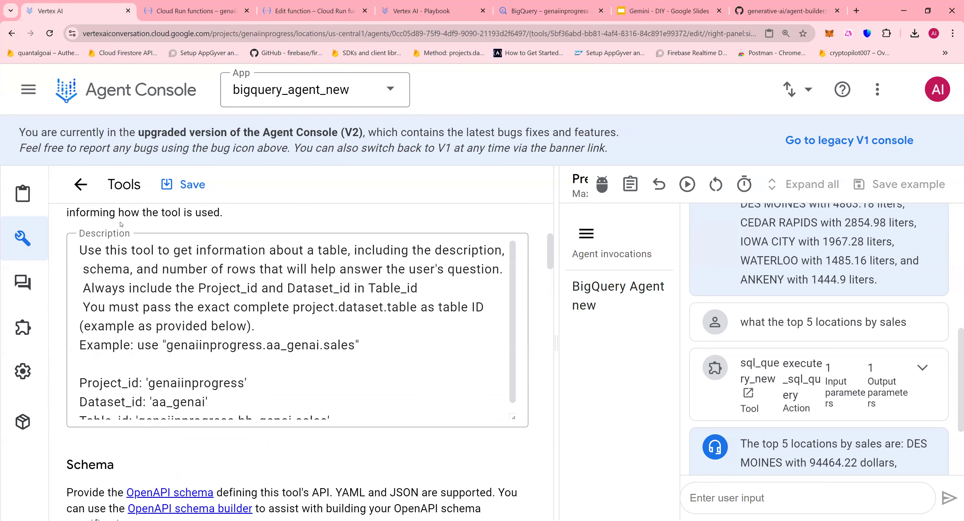
# Step: Return to the agent's tools list and compare it with the list of deployed Cloud Run functions
pyautogui.click(81, 184)
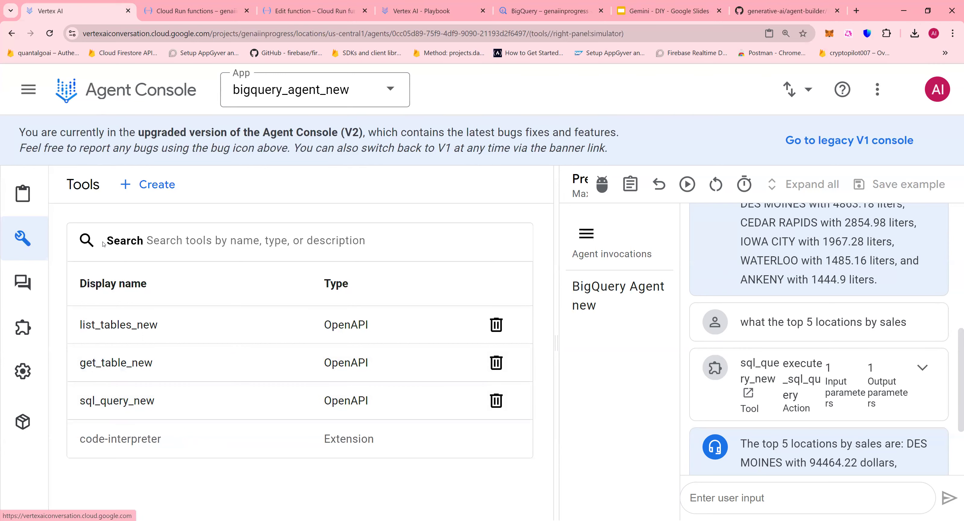
pyautogui.click(190, 17)
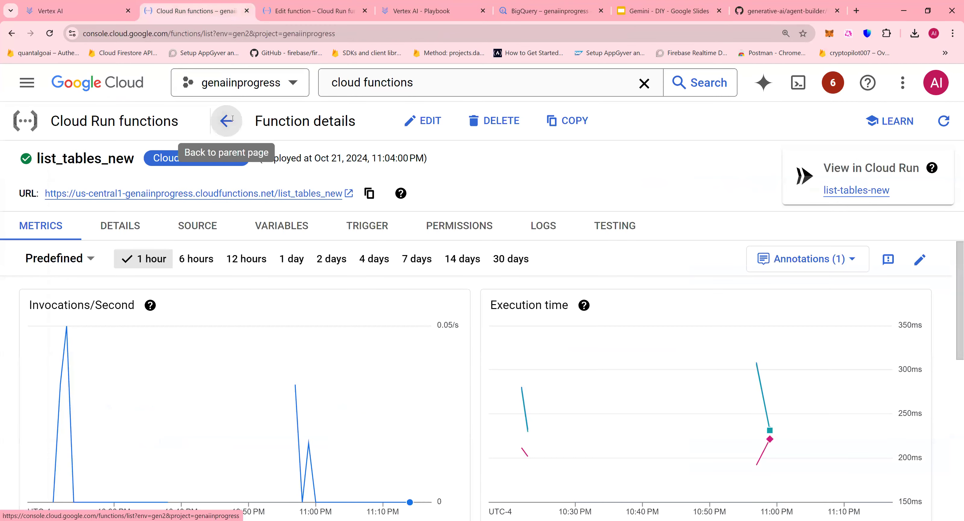
pyautogui.click(225, 121)
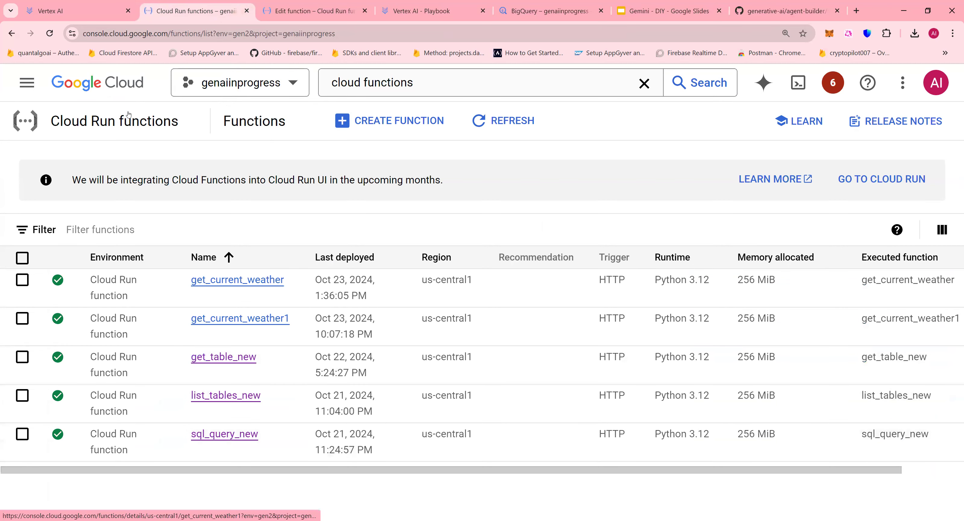
pyautogui.click(112, 17)
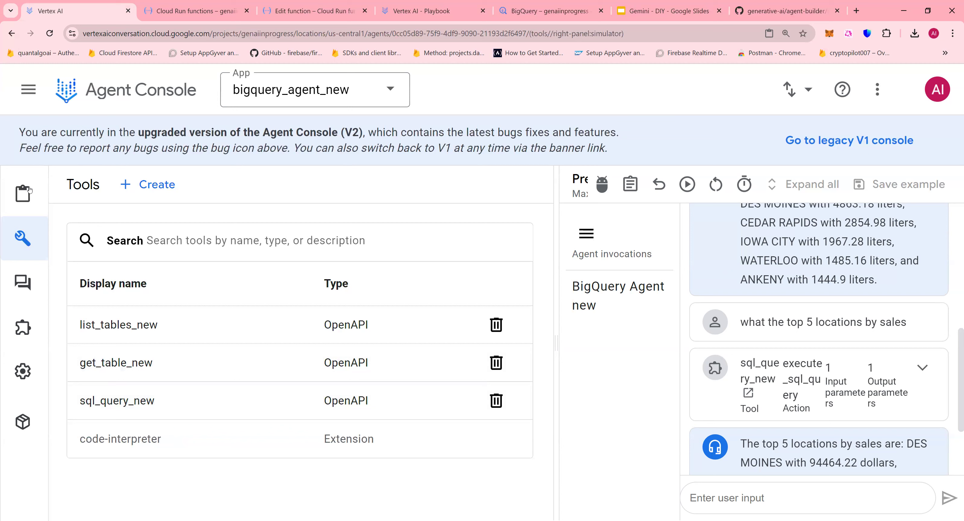
# Step: Open the BigQuery Agent new agent, enlarge its goal box and select the full goal text
pyautogui.click(68, 197)
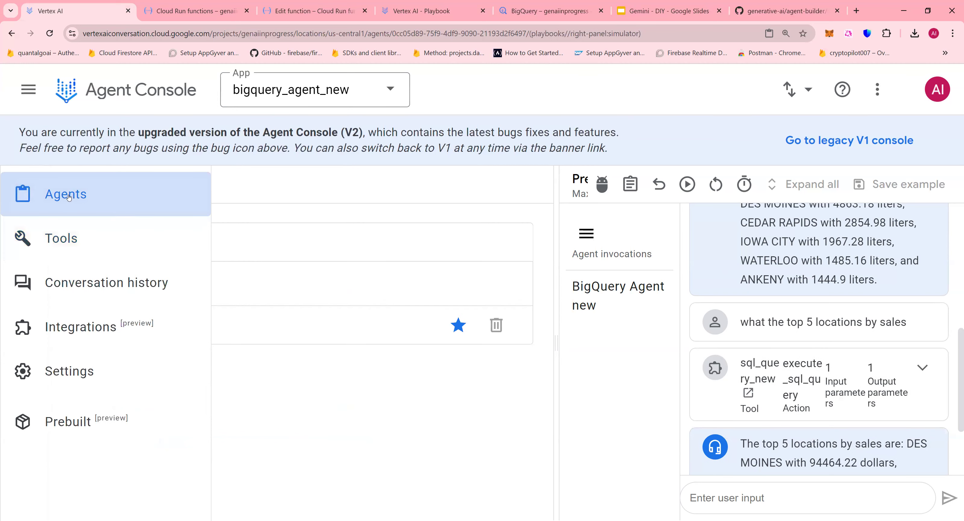
pyautogui.click(175, 320)
pyautogui.scroll(-3, 184, 310)
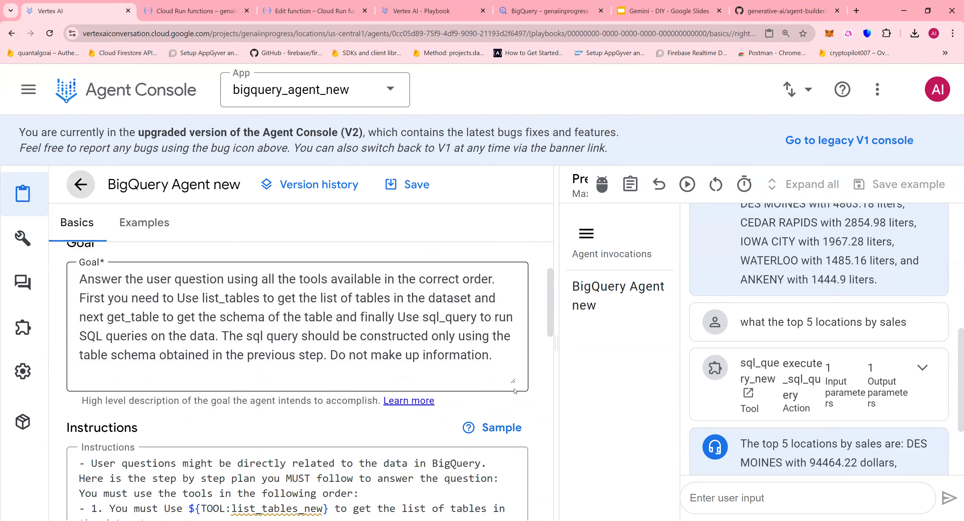
pyautogui.moveTo(510, 394); pyautogui.dragTo(510, 448)
pyautogui.click(495, 379)
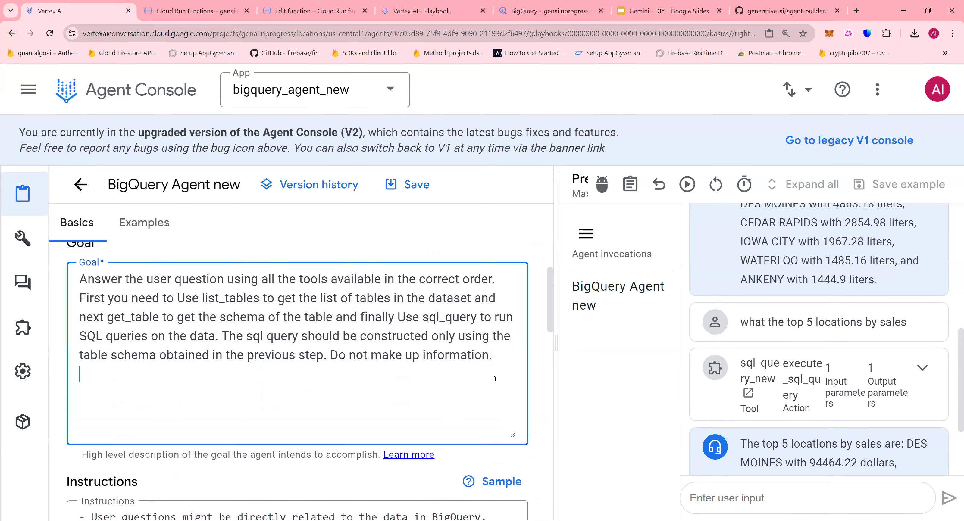
pyautogui.moveTo(497, 358); pyautogui.dragTo(63, 278)
pyautogui.scroll(-3, 90, 311)
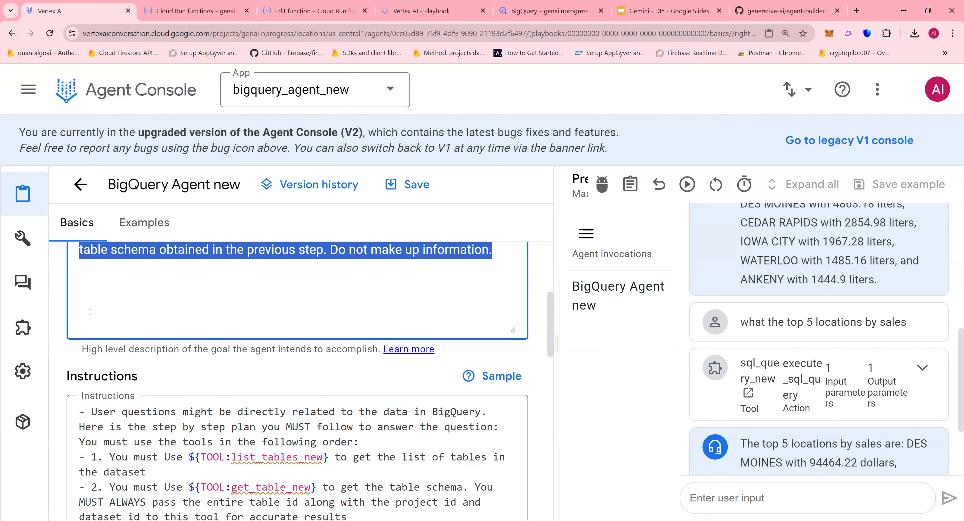
# Step: Read through the agent's instructions, highlighting the opening plan, the list_tables_new and get_table_new purposes, and the sql_query_new tool reference
pyautogui.scroll(-5, 90, 311)
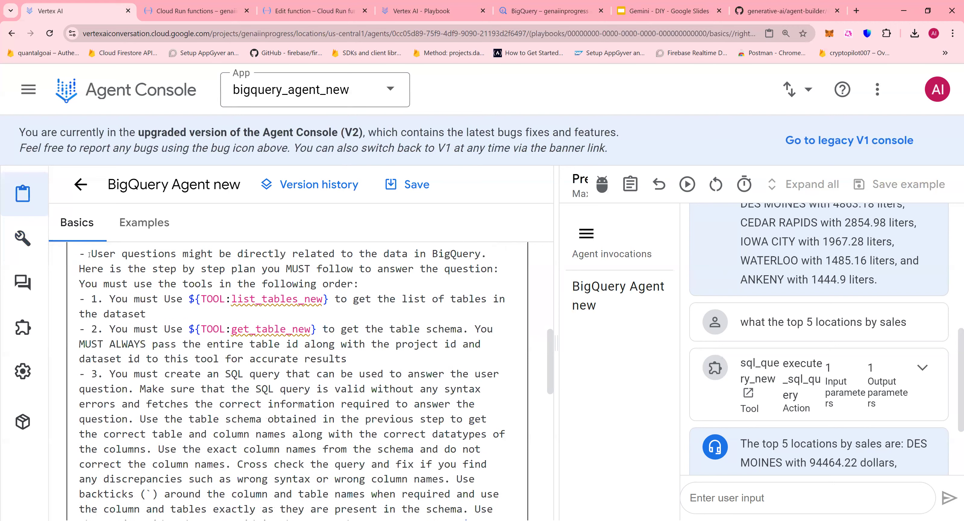
pyautogui.moveTo(82, 253); pyautogui.dragTo(359, 285)
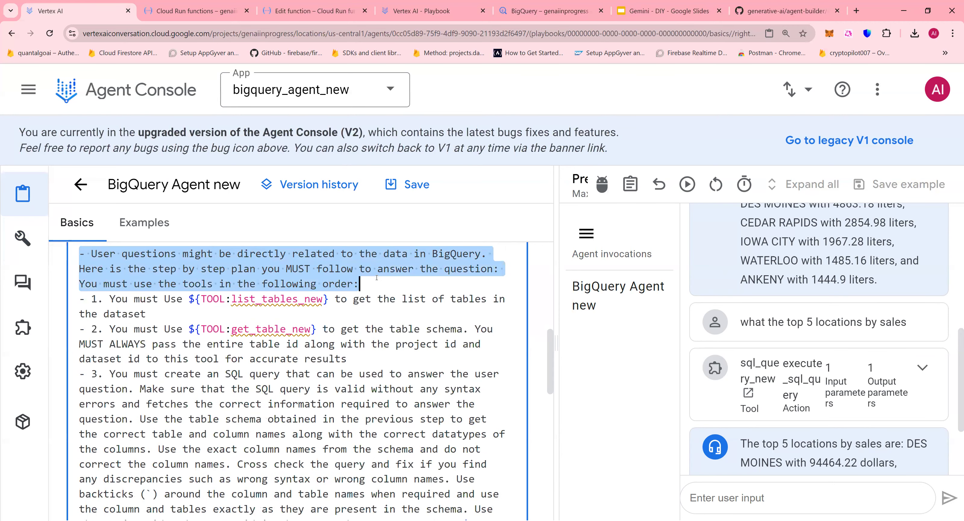
pyautogui.click(164, 299)
pyautogui.moveTo(348, 300); pyautogui.dragTo(487, 299)
pyautogui.moveTo(335, 329); pyautogui.dragTo(450, 330)
pyautogui.scroll(-3, 424, 334)
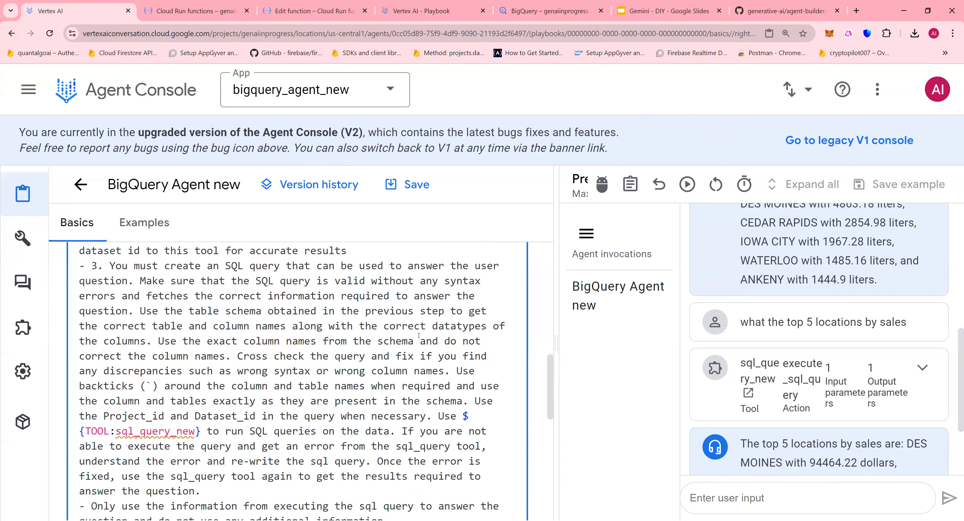
pyautogui.moveTo(119, 381); pyautogui.dragTo(202, 381)
pyautogui.scroll(-2, 283, 365)
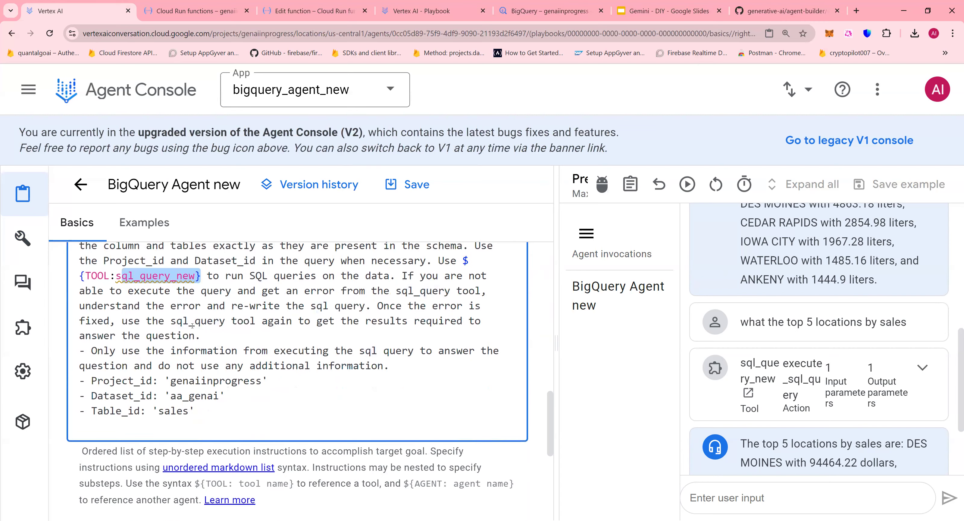
pyautogui.scroll(4, 271, 320)
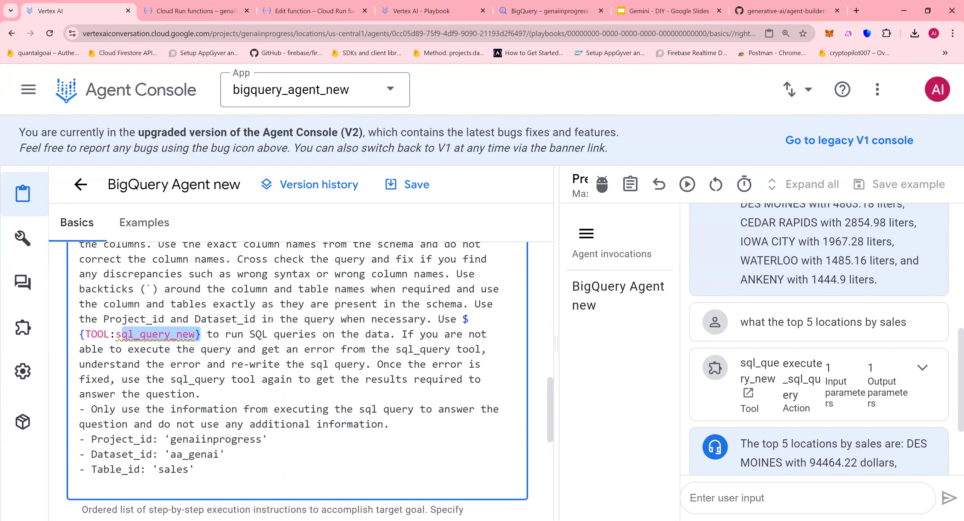
pyautogui.scroll(-1, 272, 320)
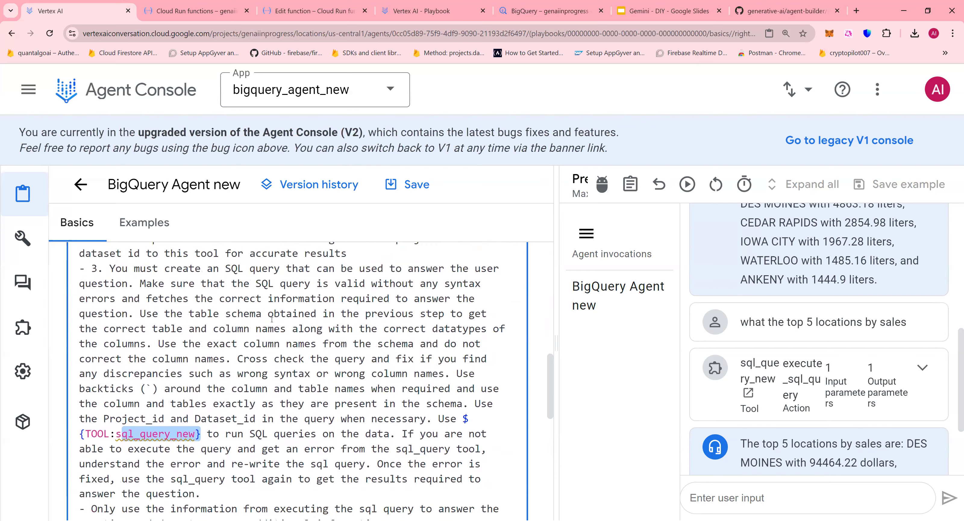
# Step: Check which available tools are enabled for the agent, and return to the start of the instructions
pyautogui.scroll(-5, 271, 319)
pyautogui.scroll(-5, 271, 320)
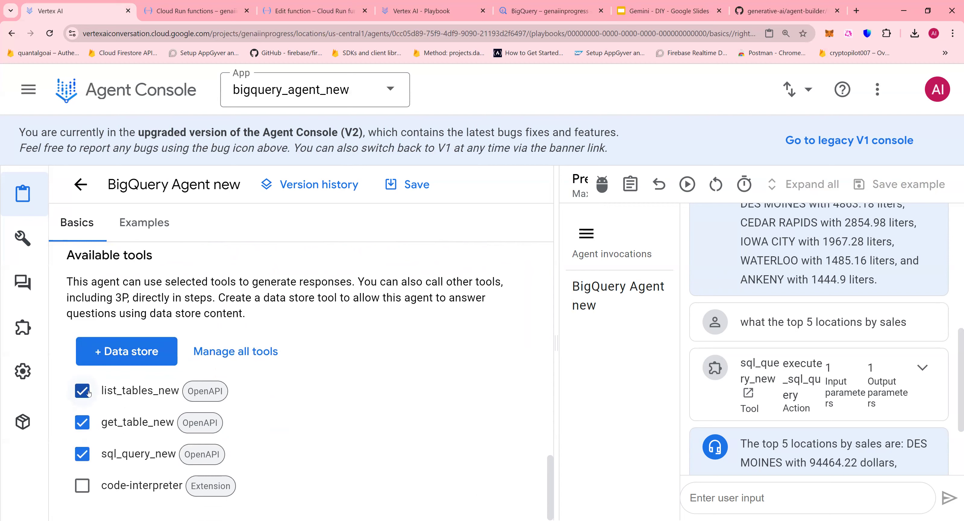
pyautogui.scroll(5, 312, 380)
pyautogui.scroll(5, 311, 380)
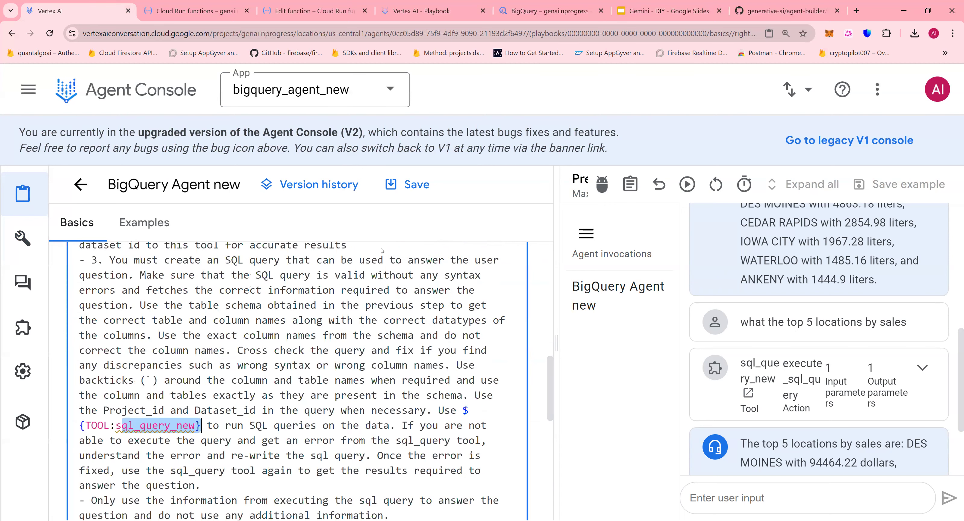
pyautogui.scroll(4, 397, 329)
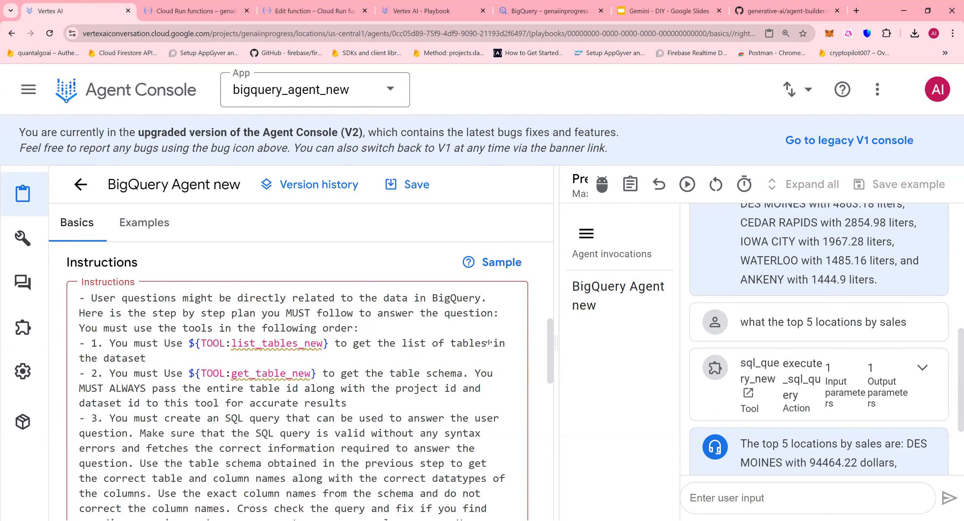
# Step: Widen the agent preview pane and review the tool calls and answers for the top 5 locations by volume and by sales
pyautogui.moveTo(556, 343); pyautogui.dragTo(408, 338)
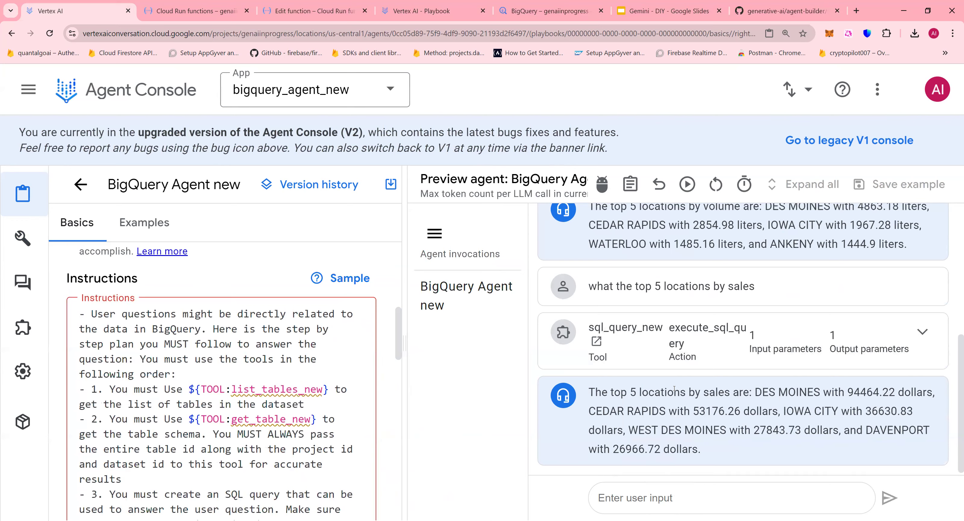
pyautogui.scroll(5, 675, 226)
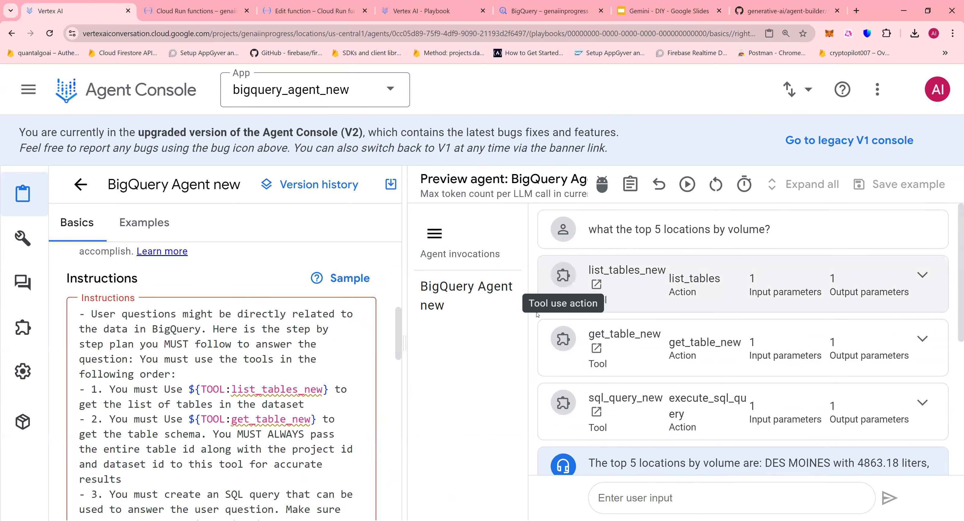
pyautogui.scroll(-4, 535, 327)
pyautogui.scroll(-2, 534, 327)
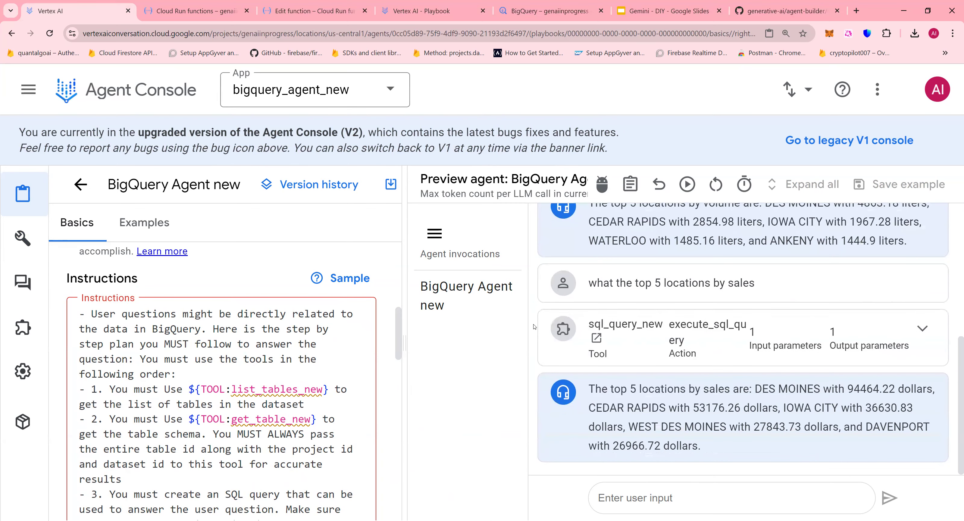
pyautogui.moveTo(45, 339)
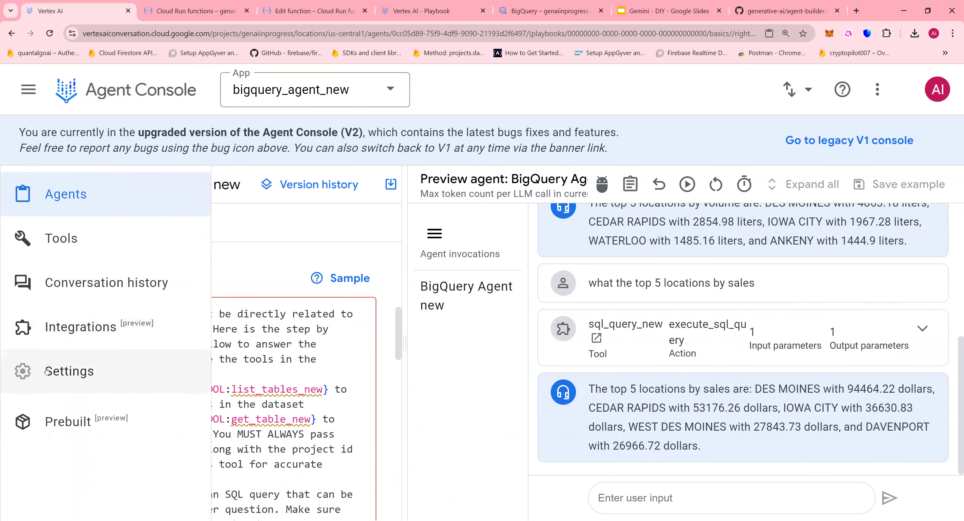
# Step: Open the integrations of the bigquery_agent_new app and widen their pane beside the agent preview
pyautogui.click(63, 339)
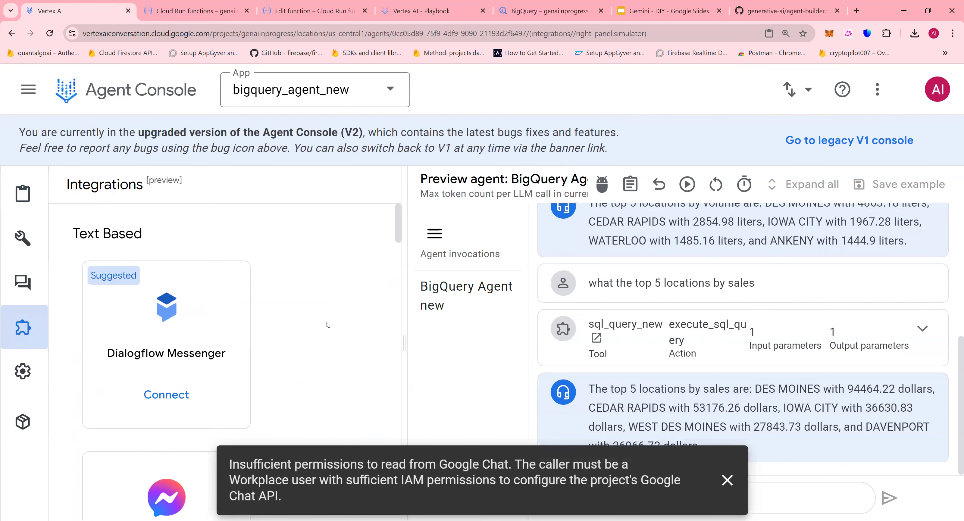
pyautogui.click(724, 481)
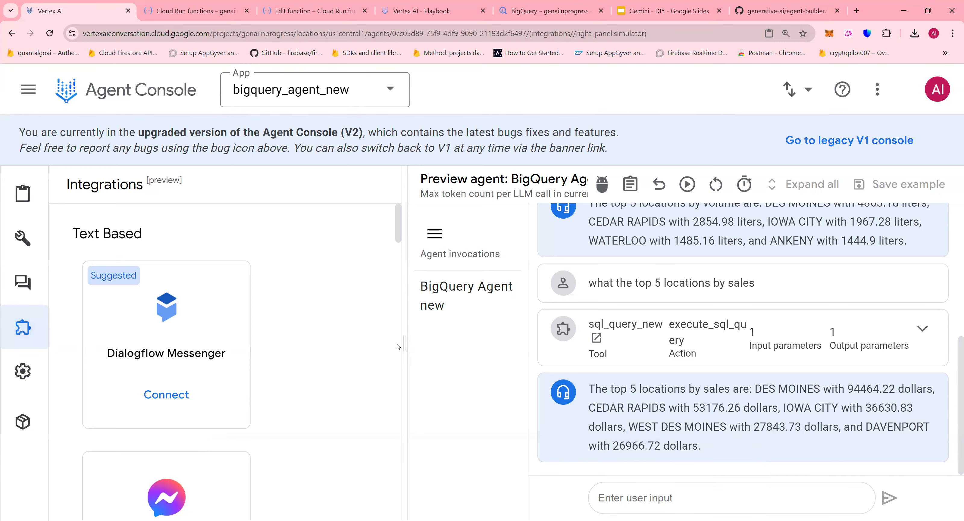
pyautogui.moveTo(397, 347); pyautogui.dragTo(525, 345)
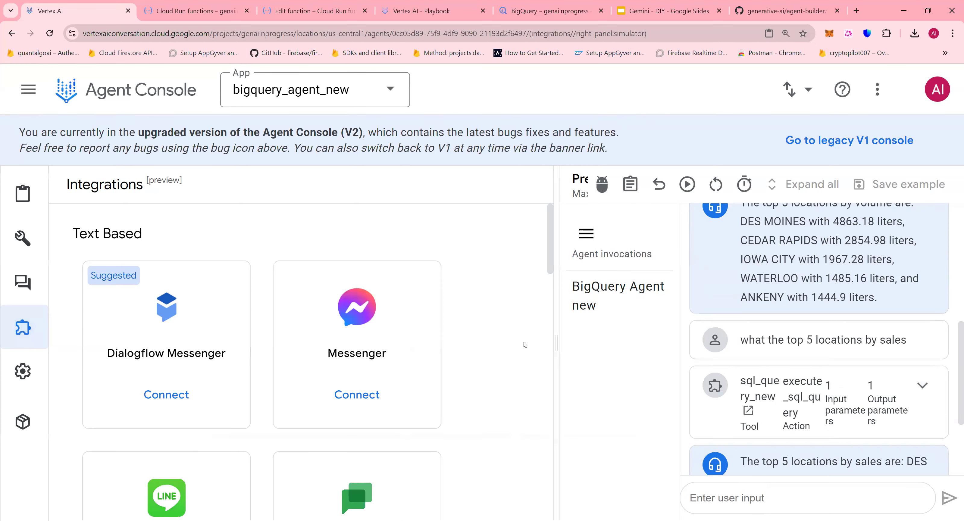
# Step: Browse the available integrations, from the text-based channels such as Dialogflow Messenger and Slack to the 3D Avatar section
pyautogui.scroll(-10, 516, 348)
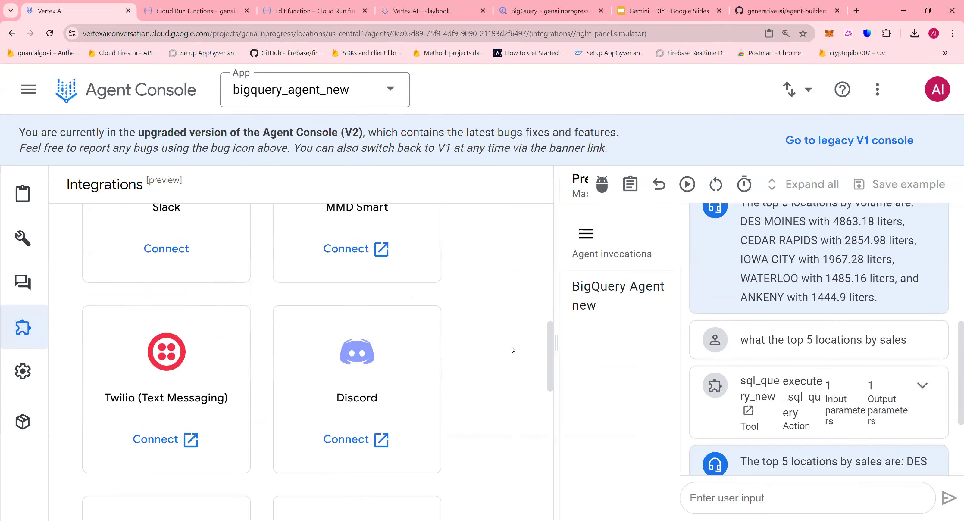
pyautogui.scroll(-4, 513, 350)
pyautogui.scroll(8, 512, 350)
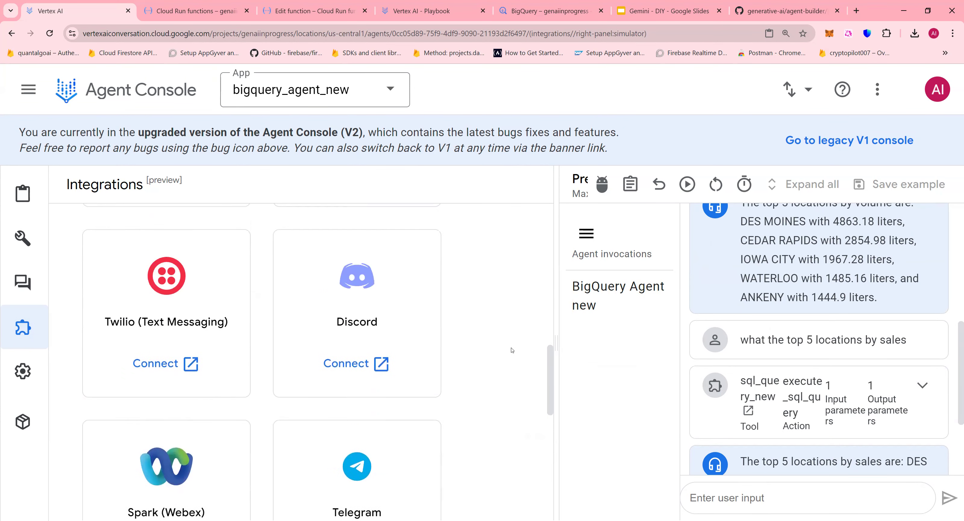
pyautogui.scroll(5, 511, 350)
pyautogui.scroll(-3, 512, 350)
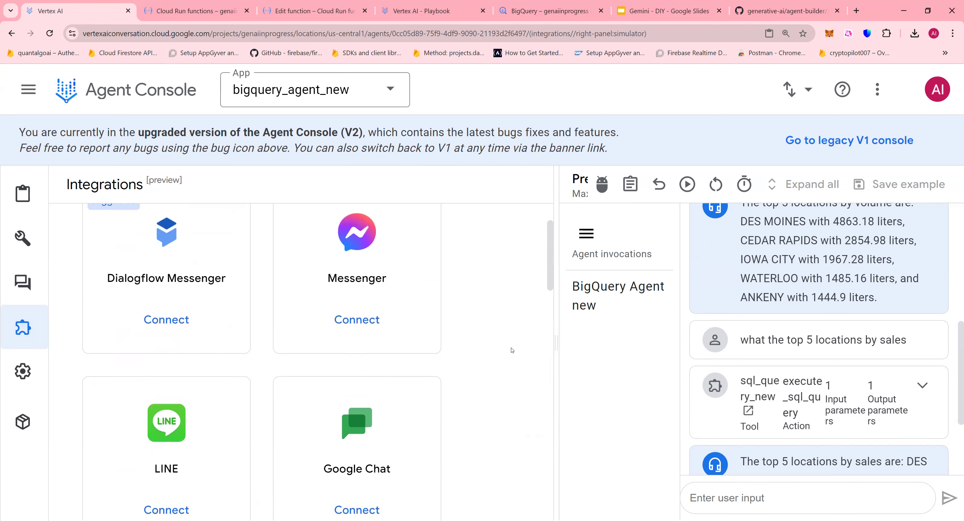
pyautogui.scroll(-8, 511, 350)
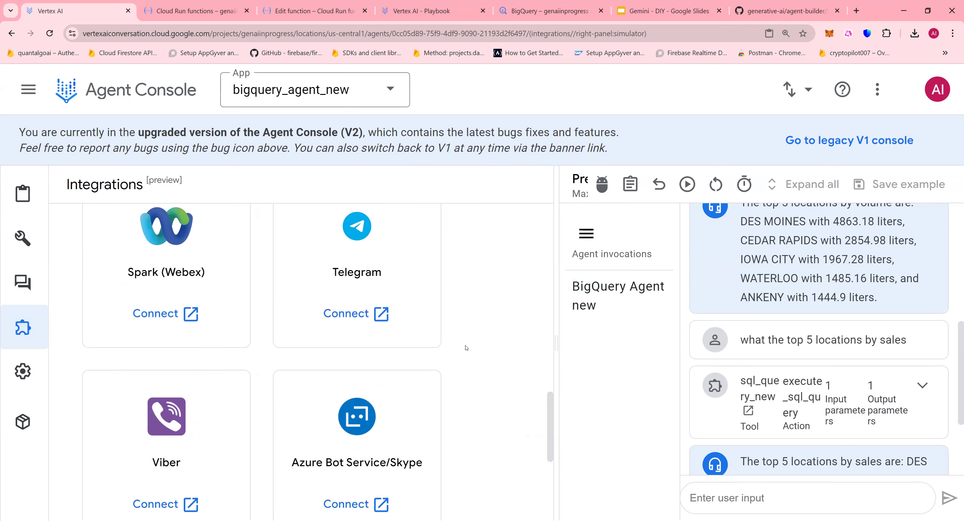
pyautogui.scroll(-4, 467, 348)
pyautogui.scroll(-2, 466, 348)
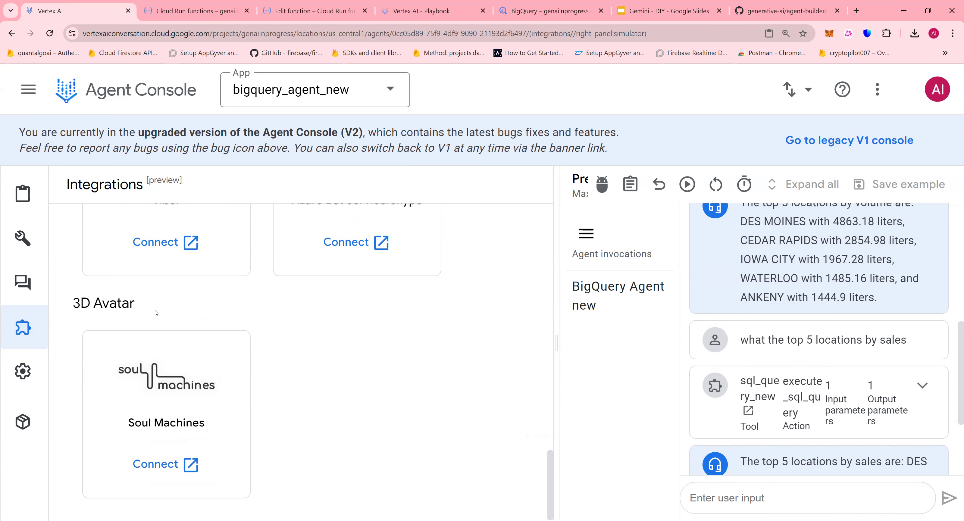
pyautogui.scroll(3, 156, 313)
pyautogui.scroll(-3, 156, 312)
# Step: Open the app's GenAI settings and review the generative model, token limits, temperature, banned phrases and safety options
pyautogui.moveTo(63, 373)
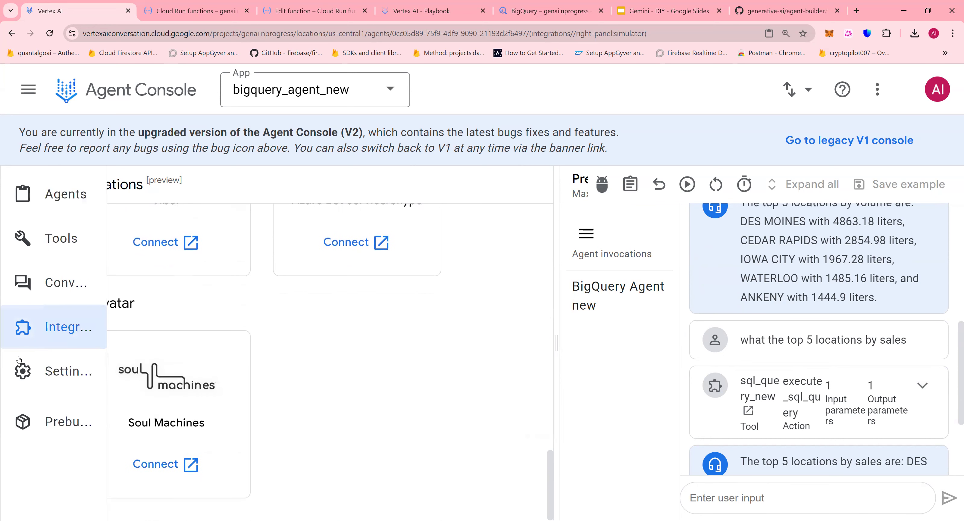
pyautogui.click(63, 373)
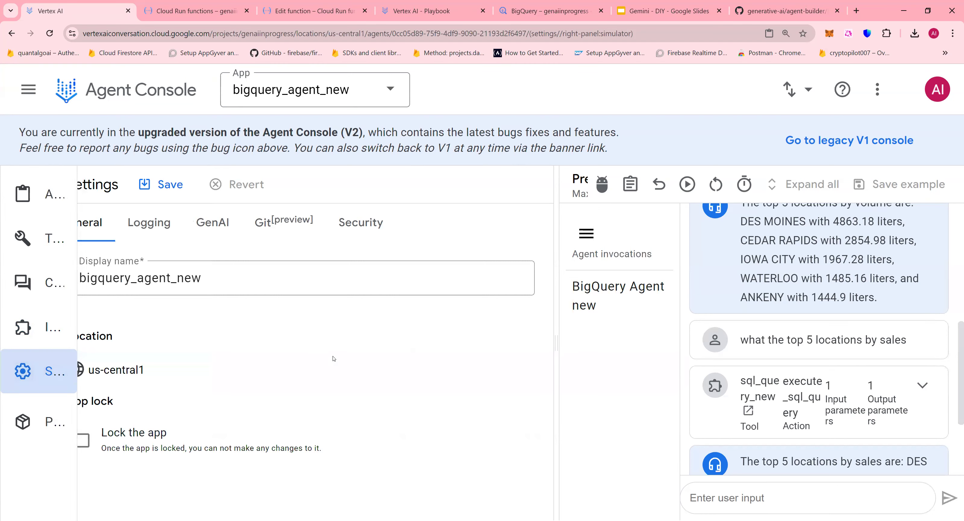
pyautogui.click(209, 230)
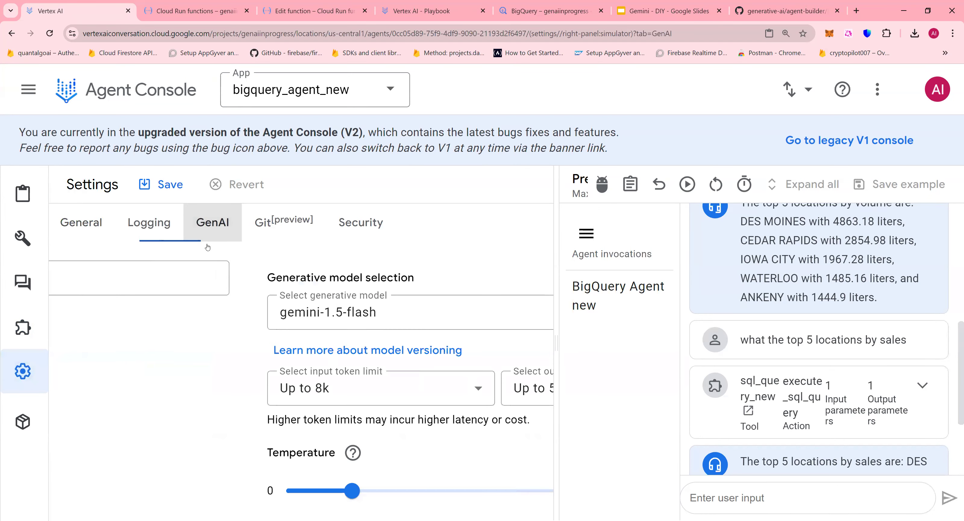
pyautogui.scroll(-1, 224, 336)
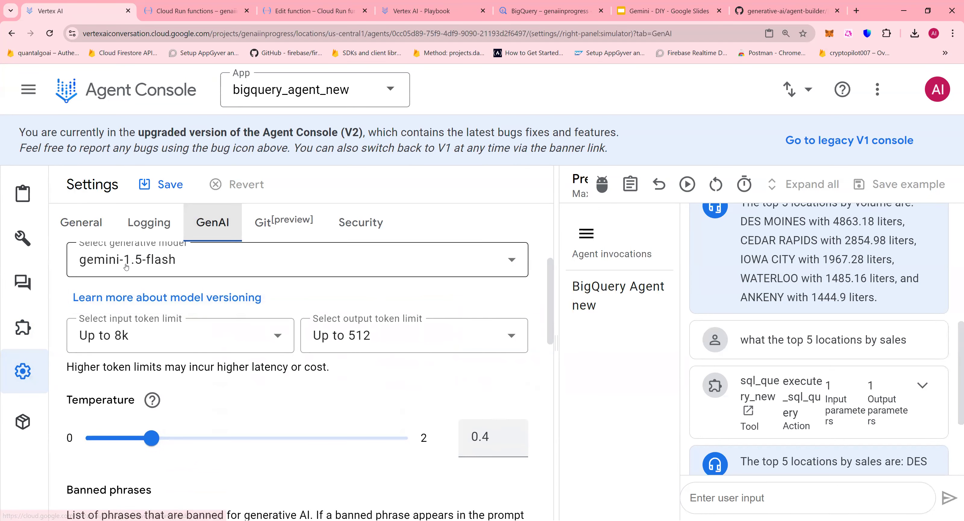
pyautogui.scroll(-1, 300, 356)
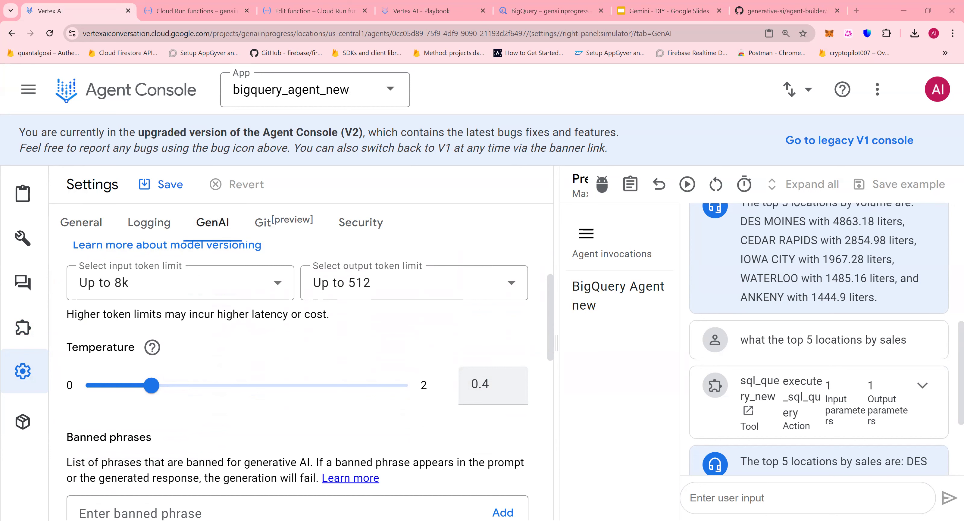
pyautogui.scroll(-4, 301, 339)
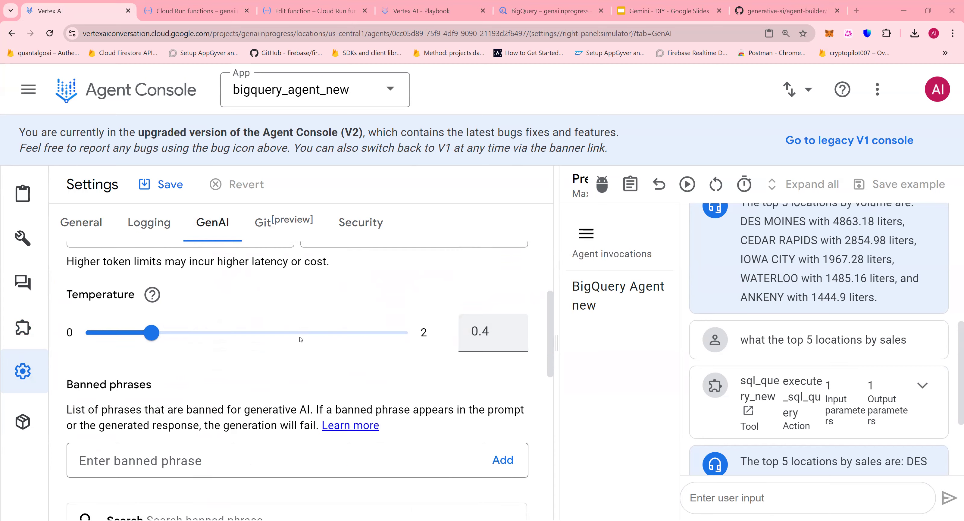
pyautogui.scroll(-7, 301, 340)
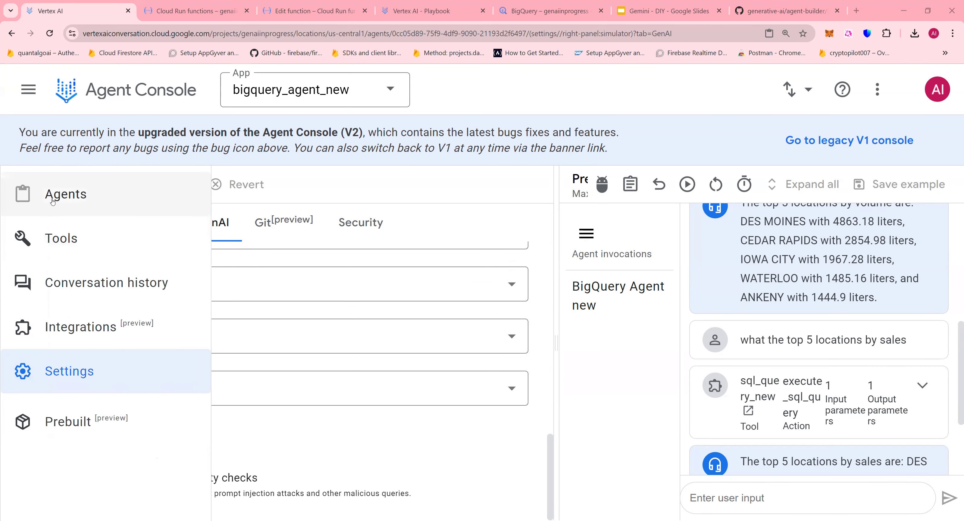
# Step: Return to the agents list and reopen the basics of BigQuery Agent new
pyautogui.click(53, 202)
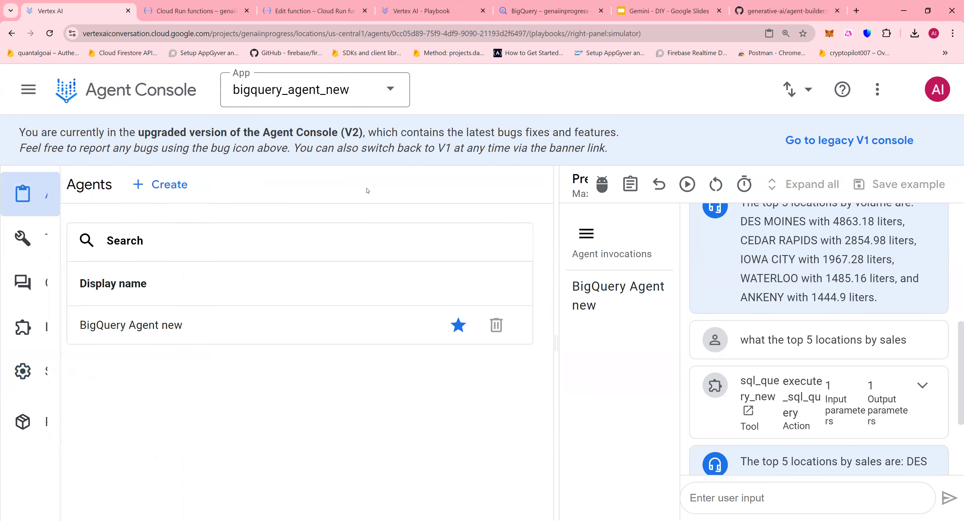
pyautogui.click(184, 335)
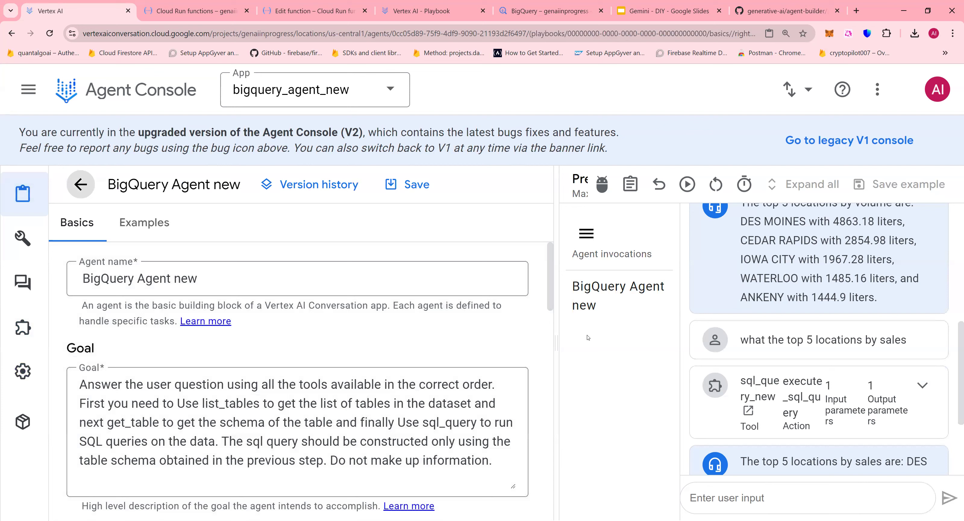
# Step: Switch to the presenter's LinkedIn profile in the browser and view its header
pyautogui.click(655, 4)
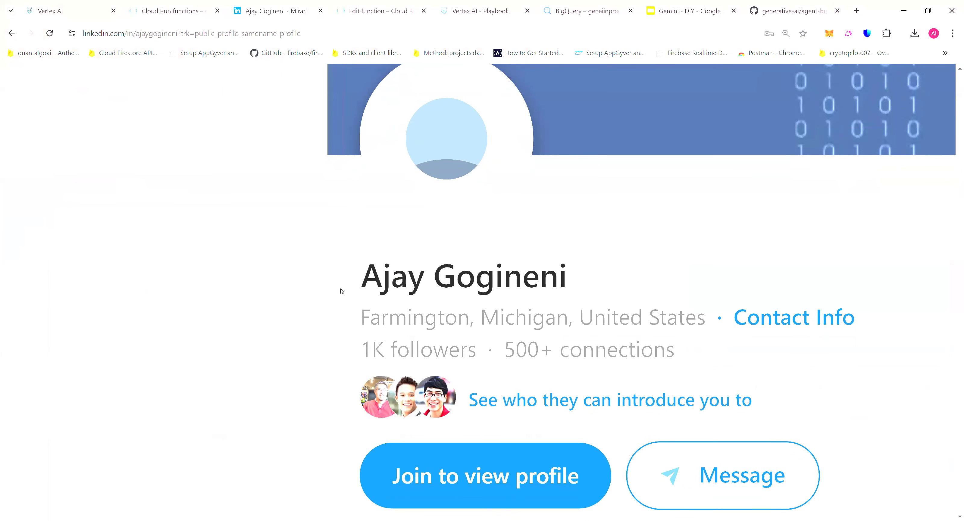
pyautogui.scroll(1, 342, 291)
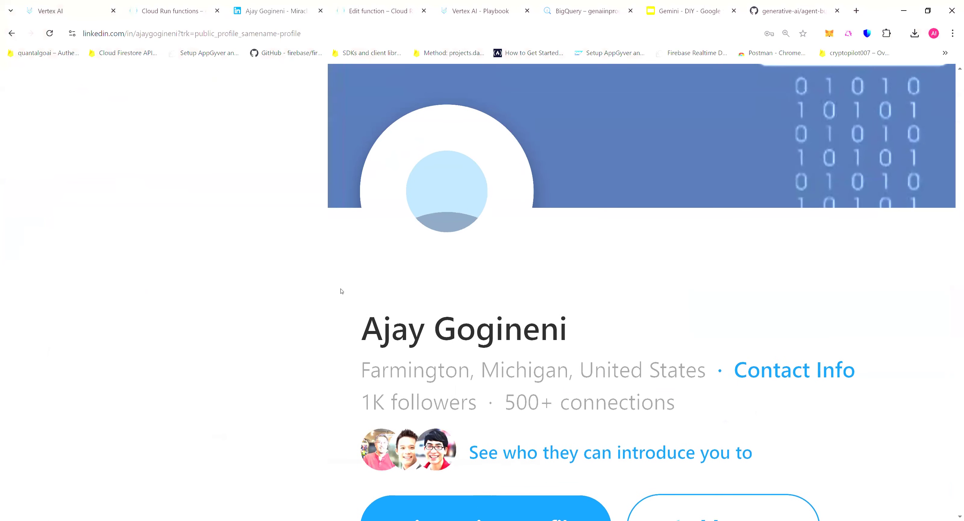